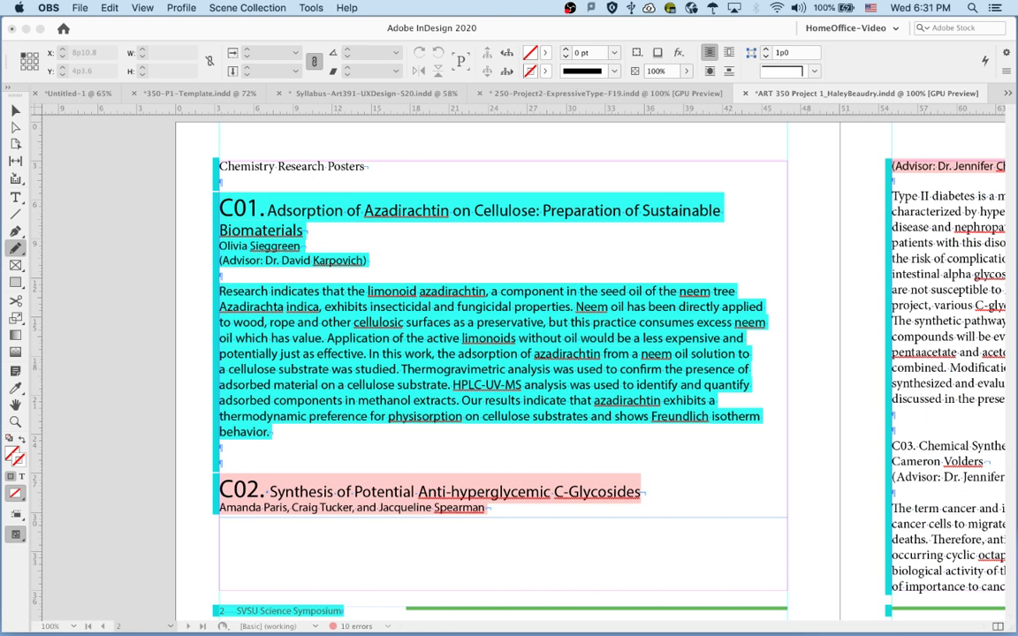
- Bring the InDesign window with the Chemistry Research Posters spread to the front
click(159, 68)
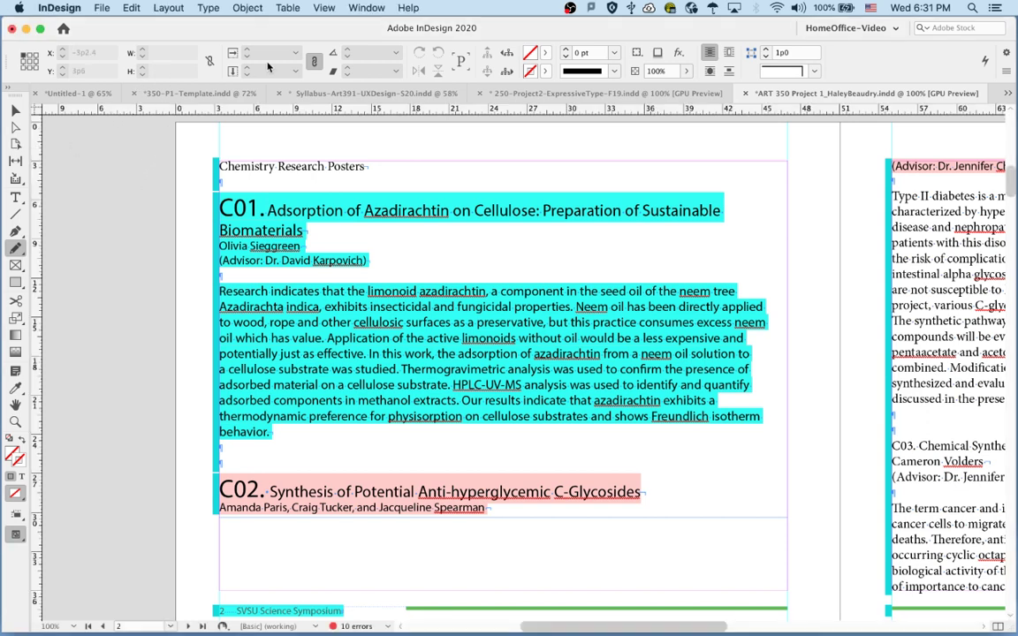
- Switch the poster to Preview screen mode from the View menu
click(325, 8)
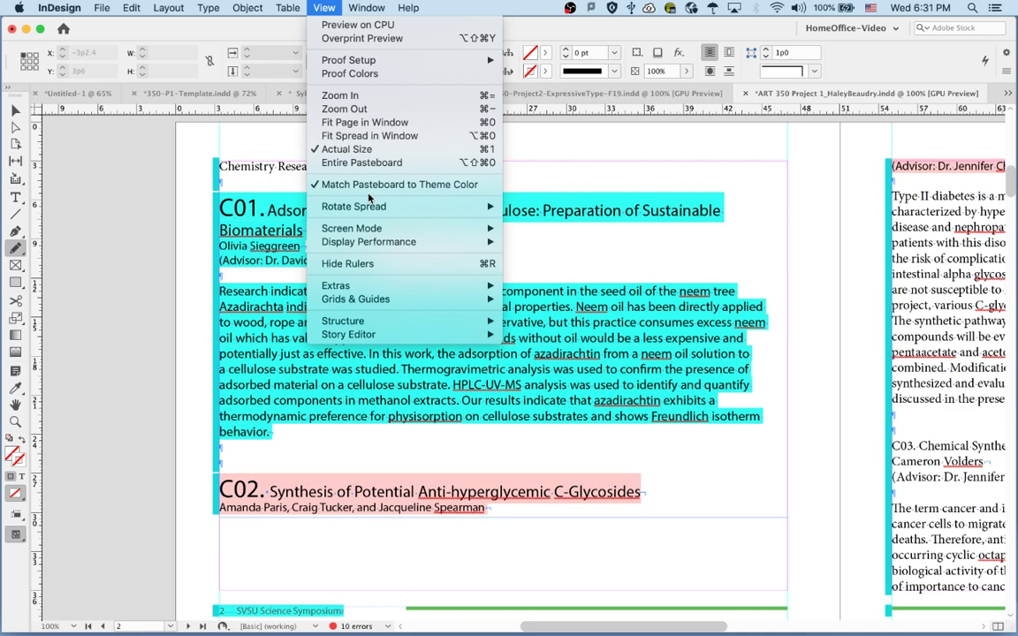
mouse_move(375, 232)
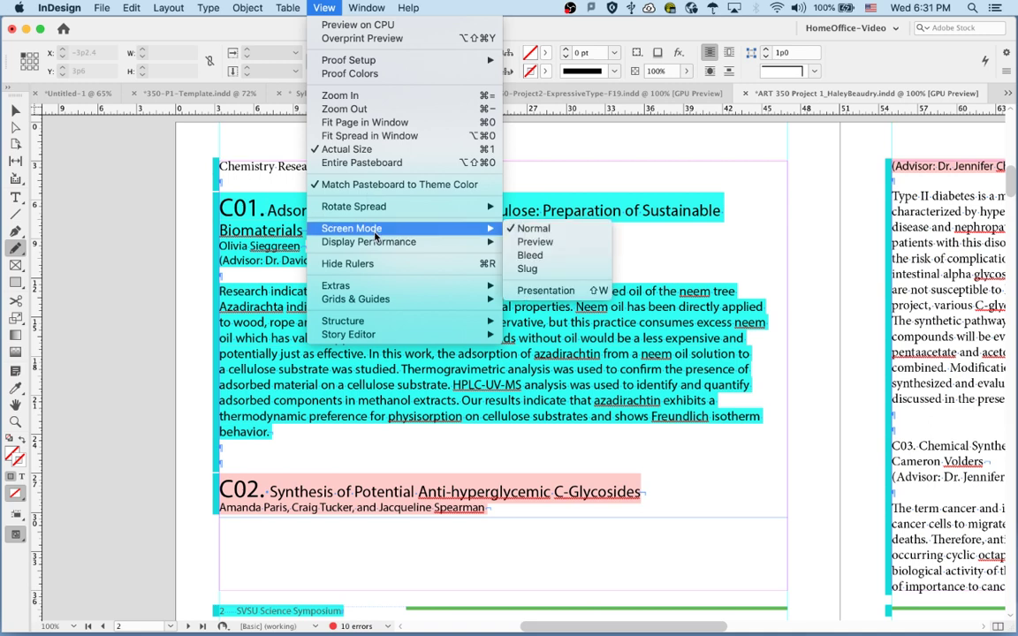
click(555, 241)
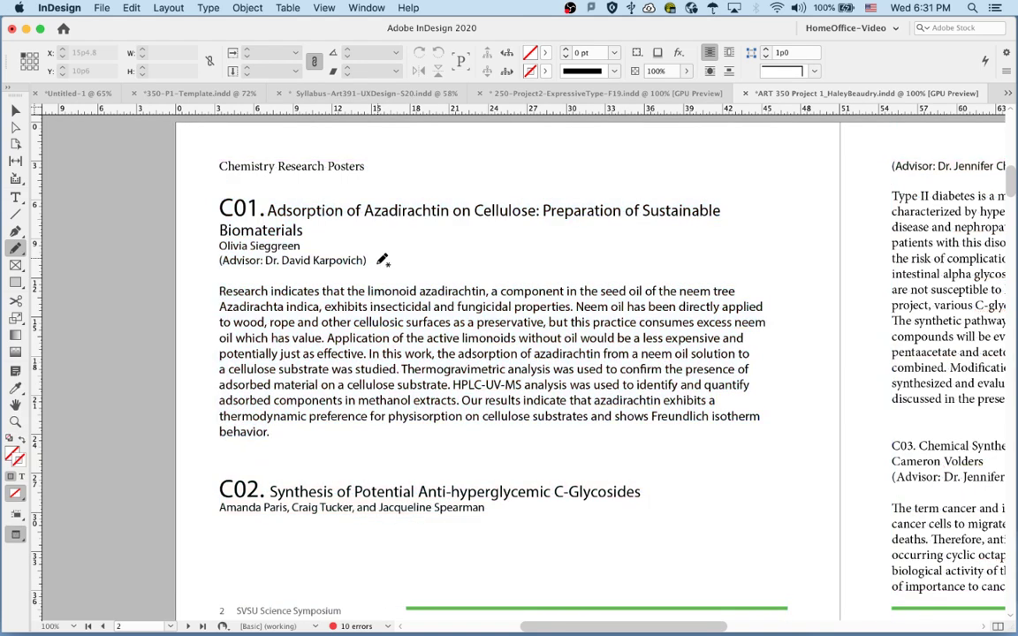
super+click(386, 289)
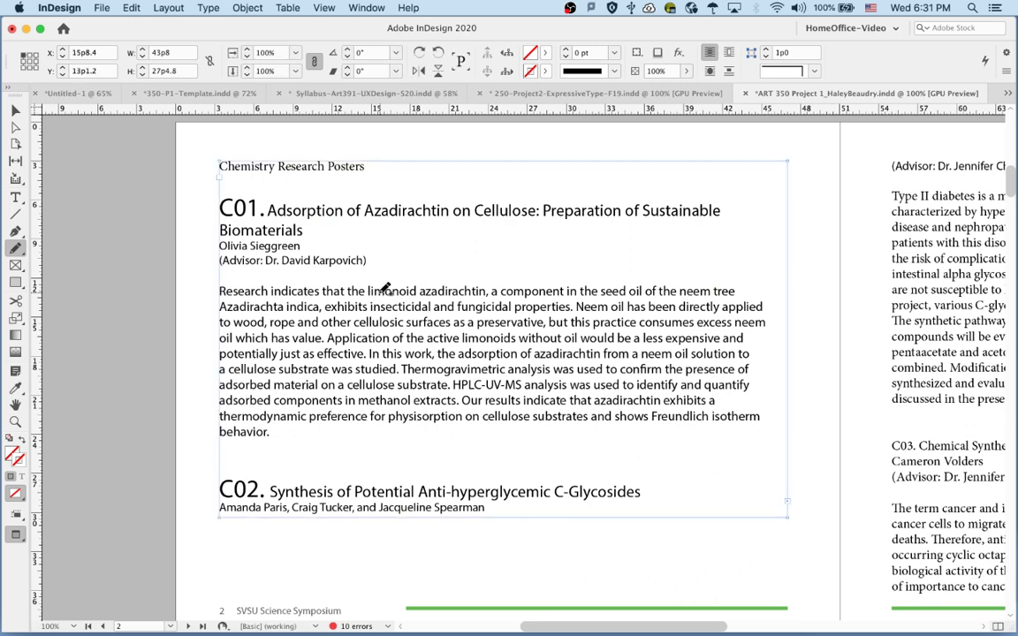
double_click(386, 289)
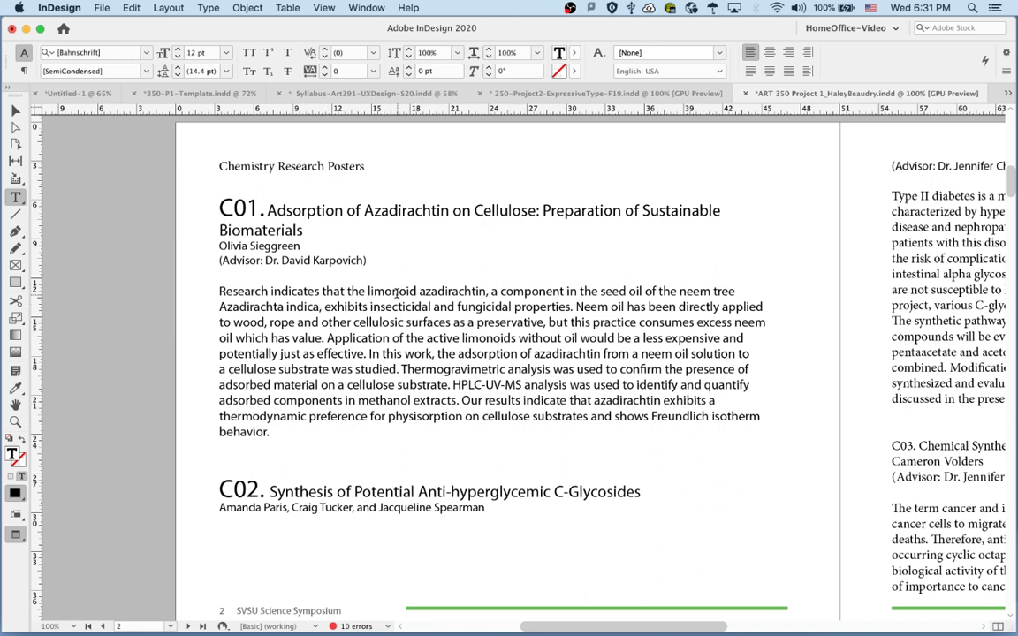
text(w)
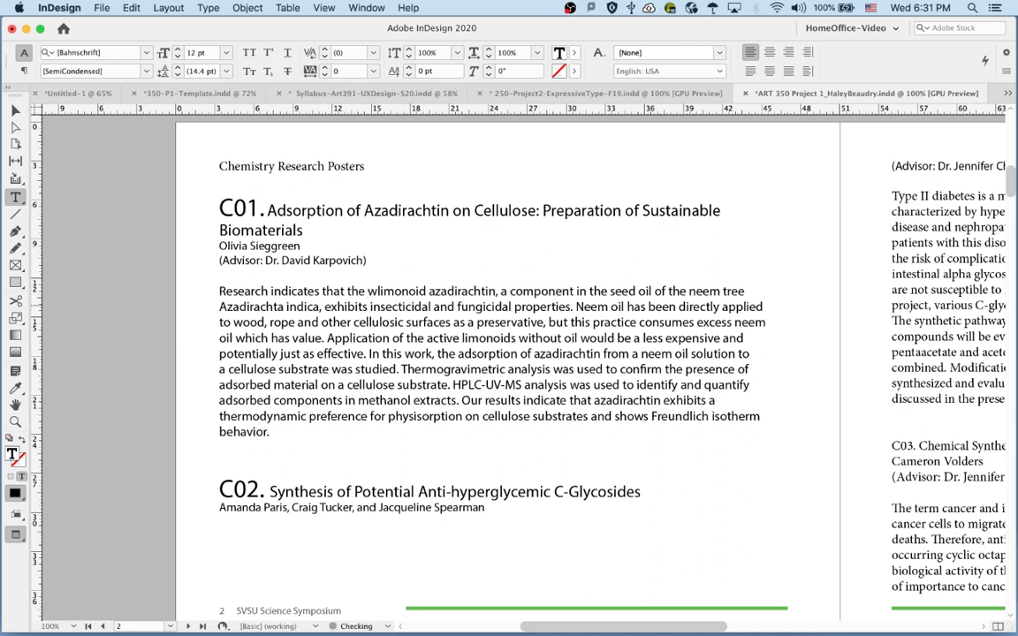
text(www)
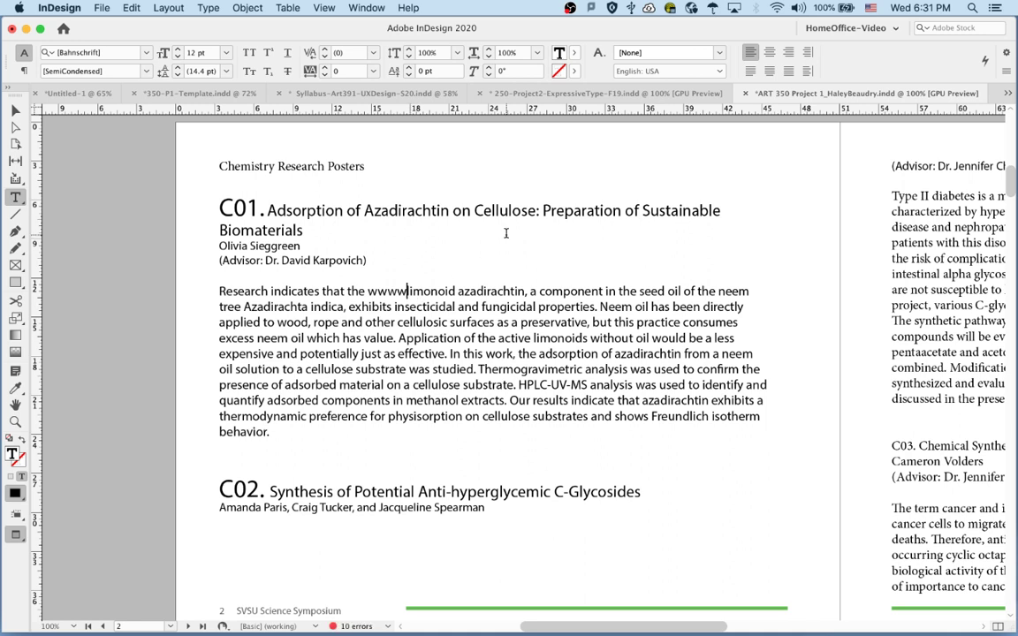
key(BackSpace)
key(BackSpace)
key(BackSpace)
key(BackSpace)
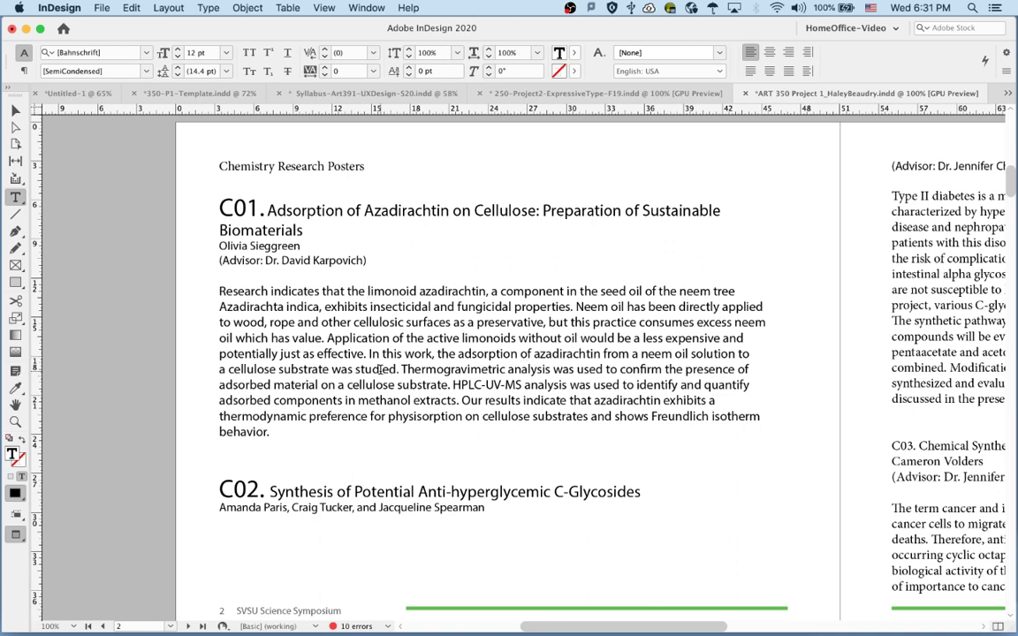
- Deselect the text and toggle screen modes with W, finishing in Normal view
click(152, 346)
key(w)
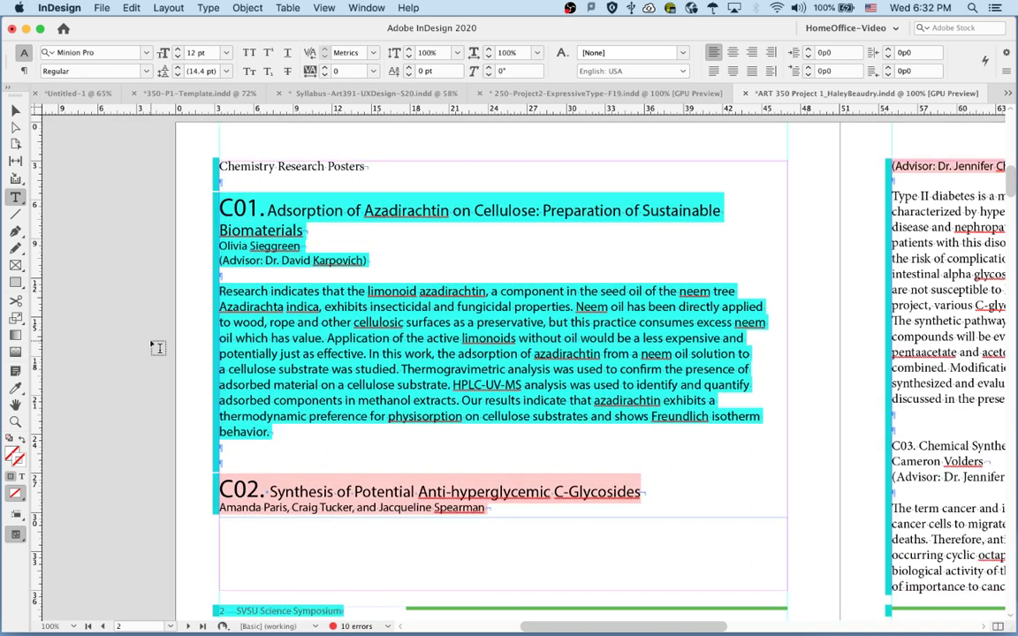
key(w)
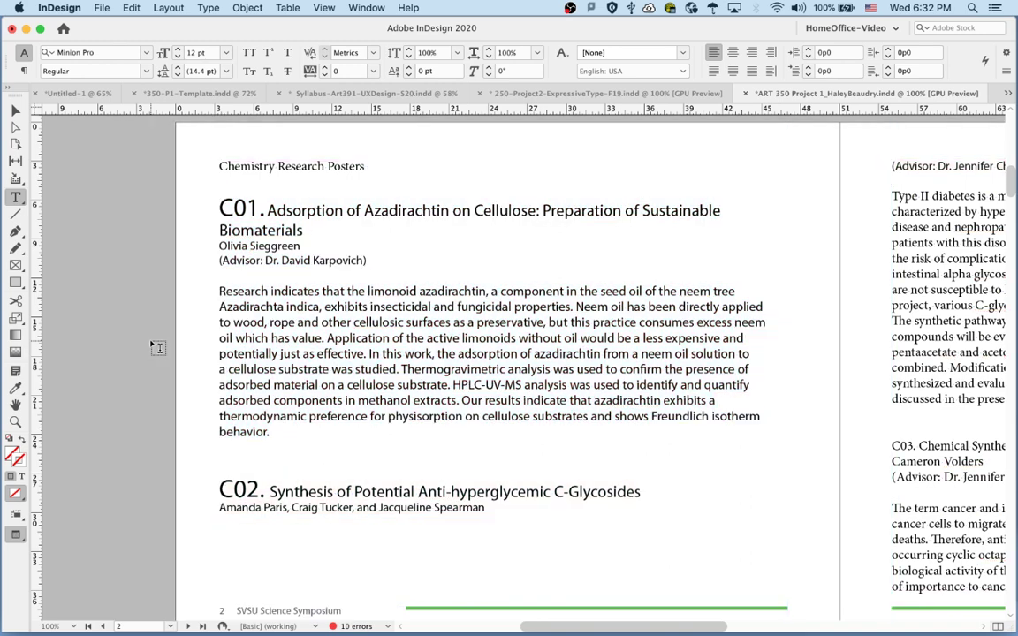
key(w)
key(w)
key(w)
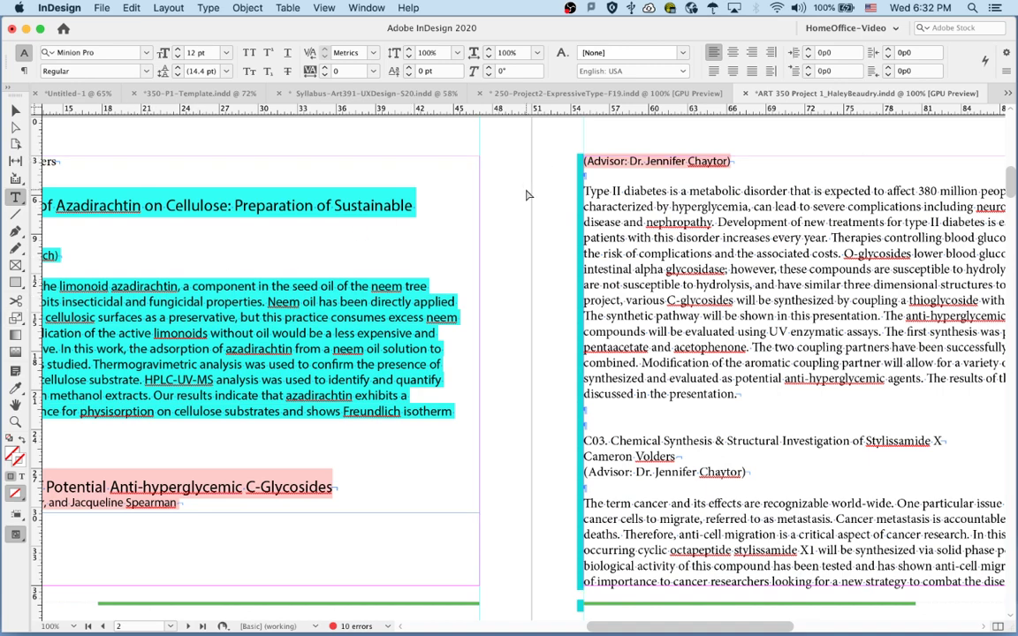
- Select the whole C01 entry and set its tracking to 10 in the Character panel
scroll(515, 196, left, 10)
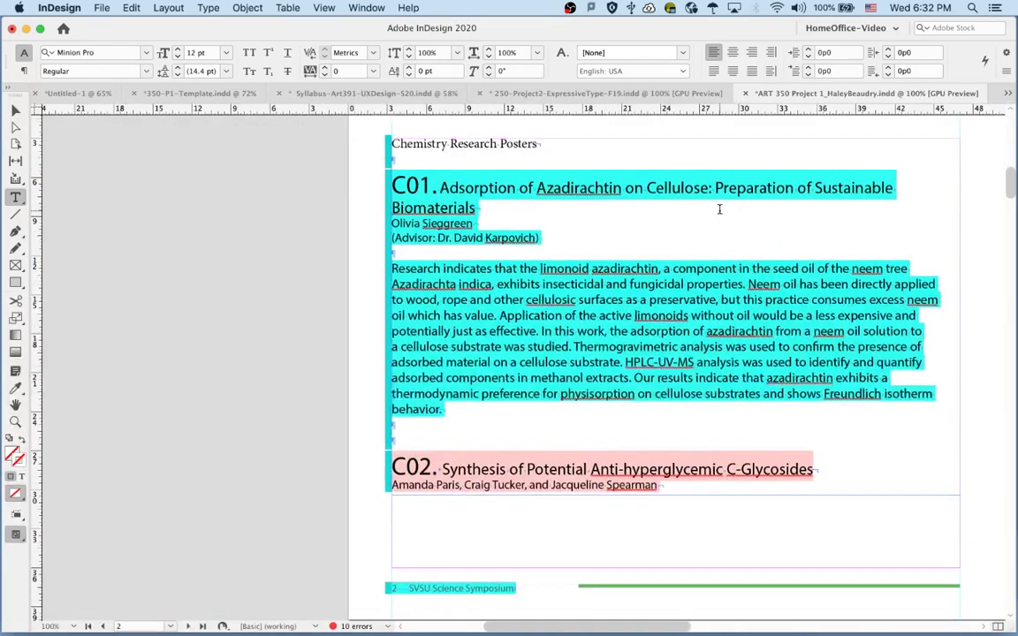
scroll(539, 283, up, 3)
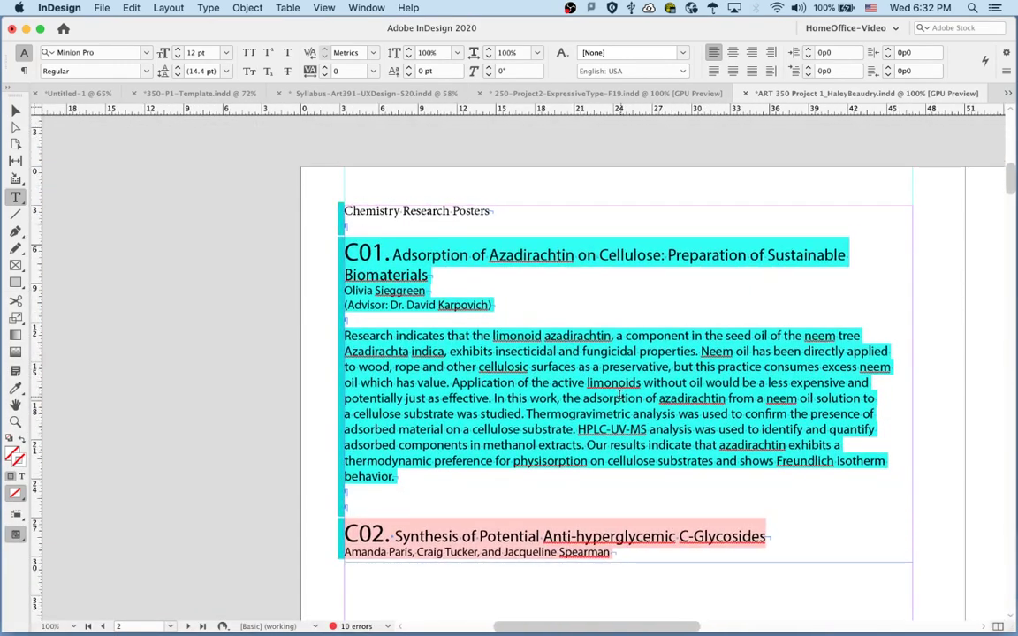
drag(621, 399, 482, 369)
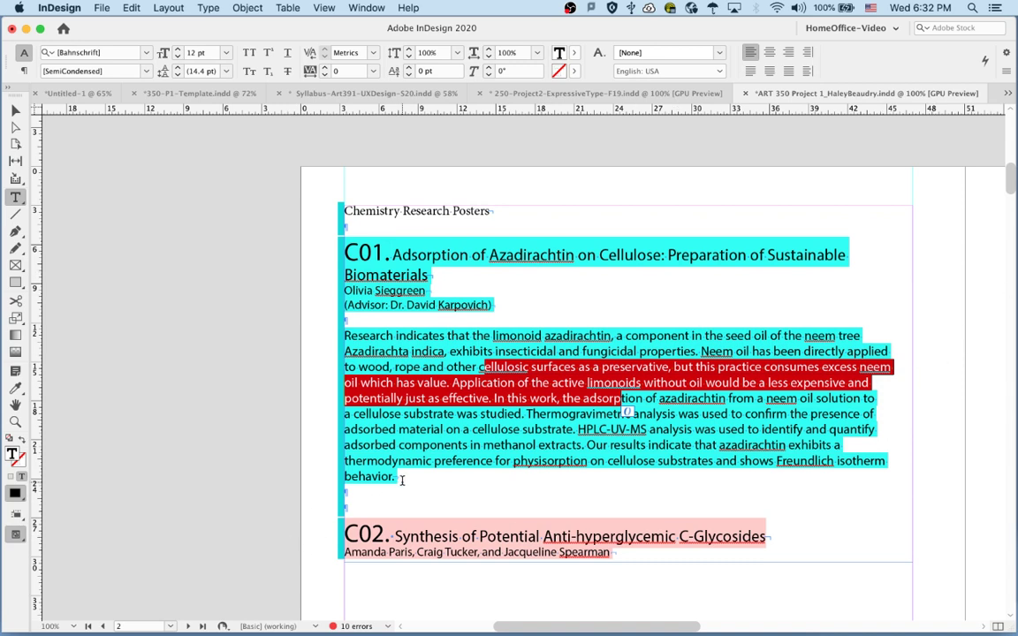
drag(396, 477, 309, 234)
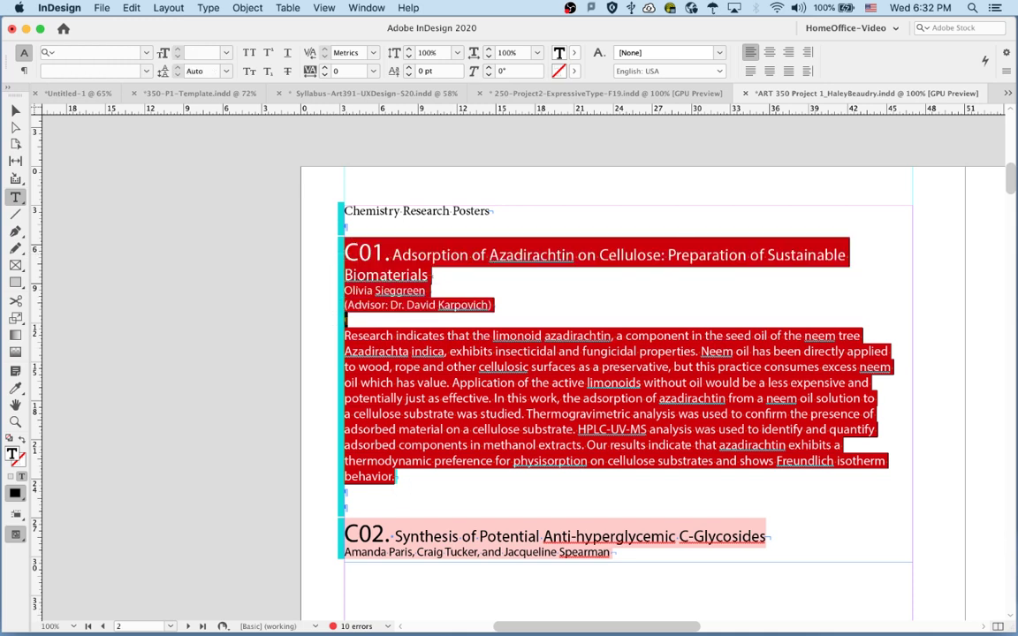
key(super+t)
drag(457, 180, 166, 171)
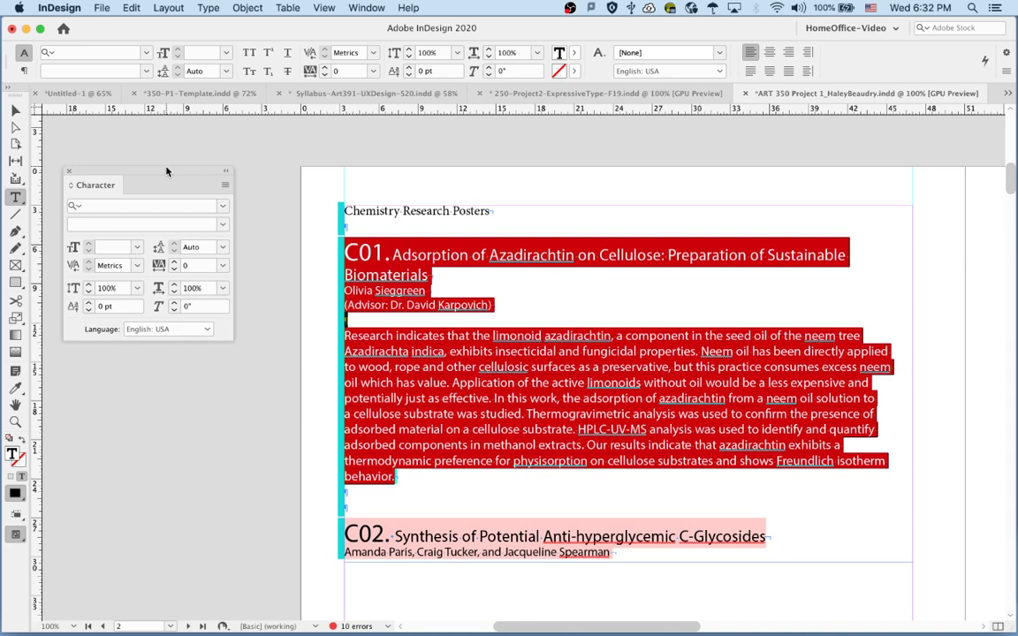
click(185, 267)
text(10)
key(Return)
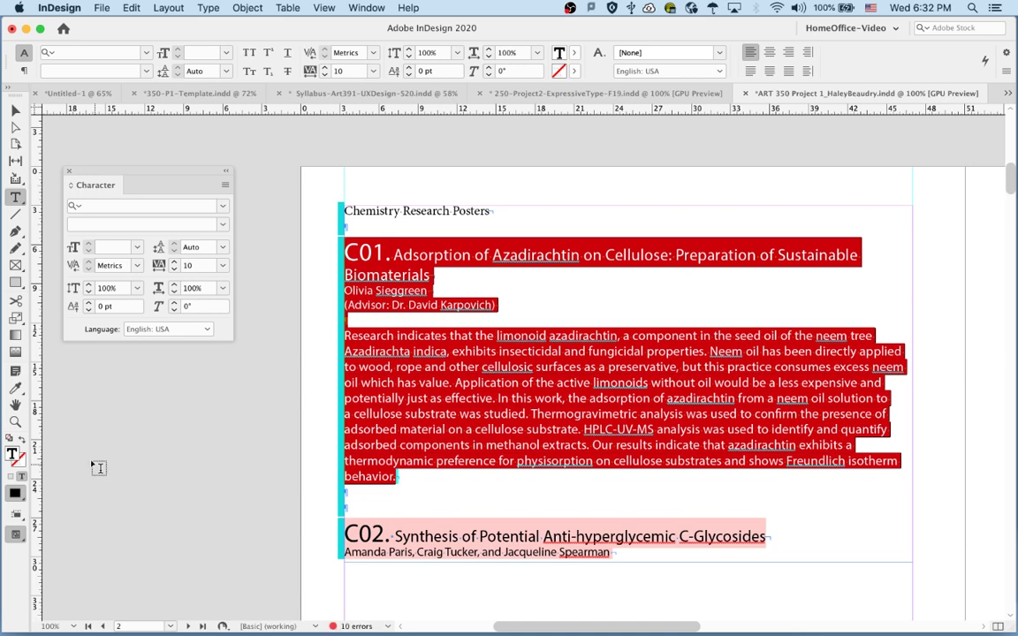
click(223, 359)
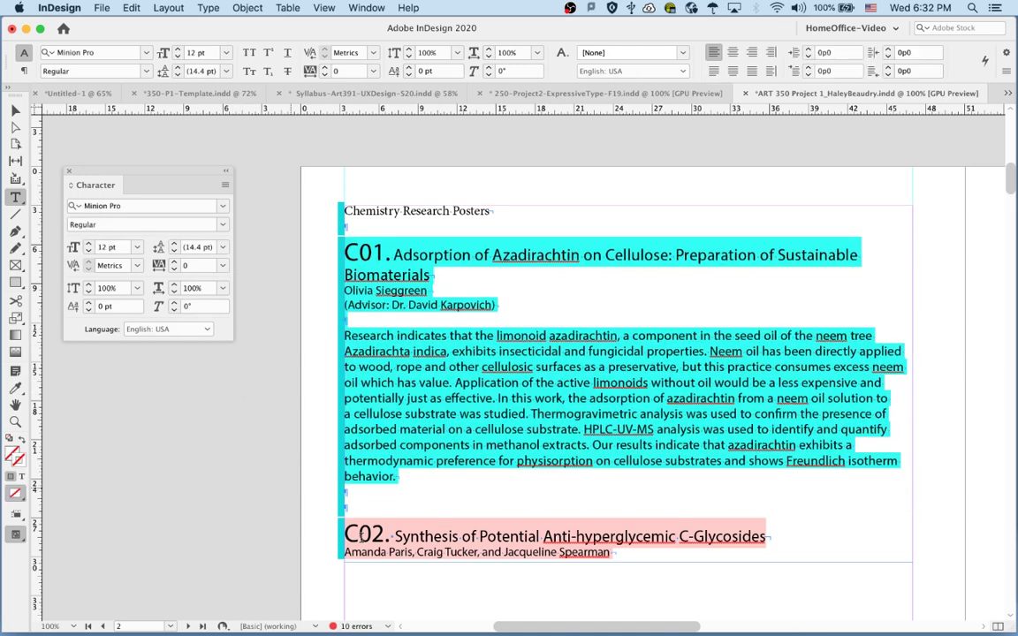
- Select the Type II diabetes paragraph on the next page and set its tracking to 10
scroll(726, 418, right, 10)
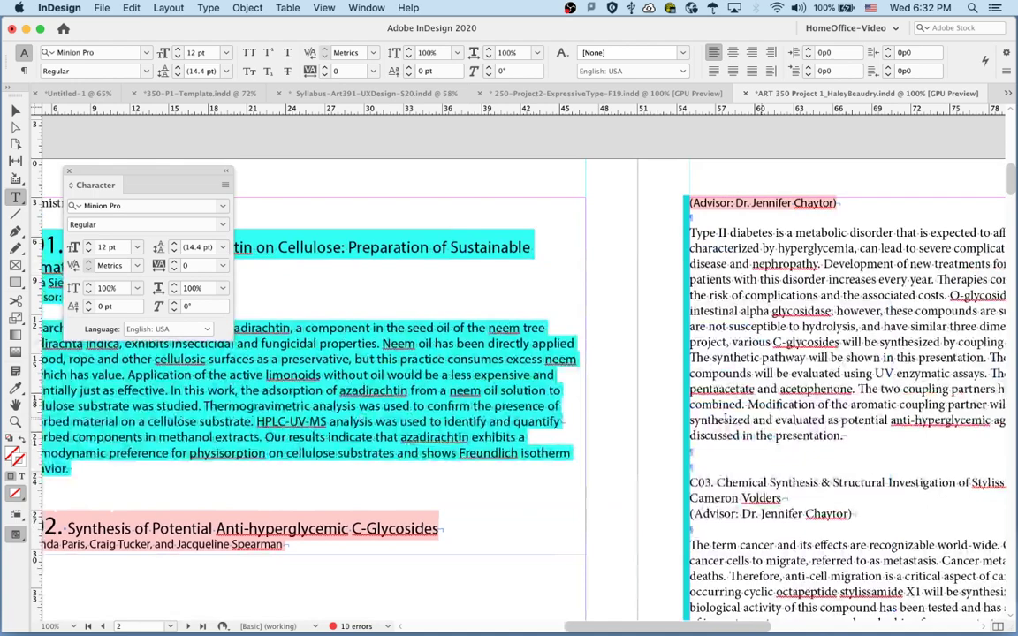
scroll(725, 420, right, 10)
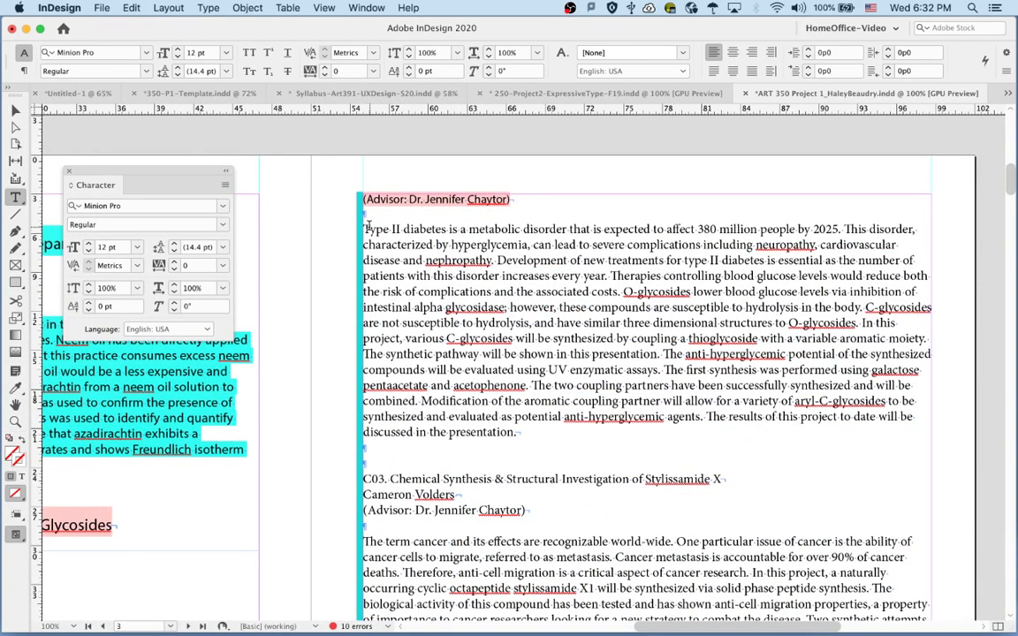
drag(365, 227, 530, 431)
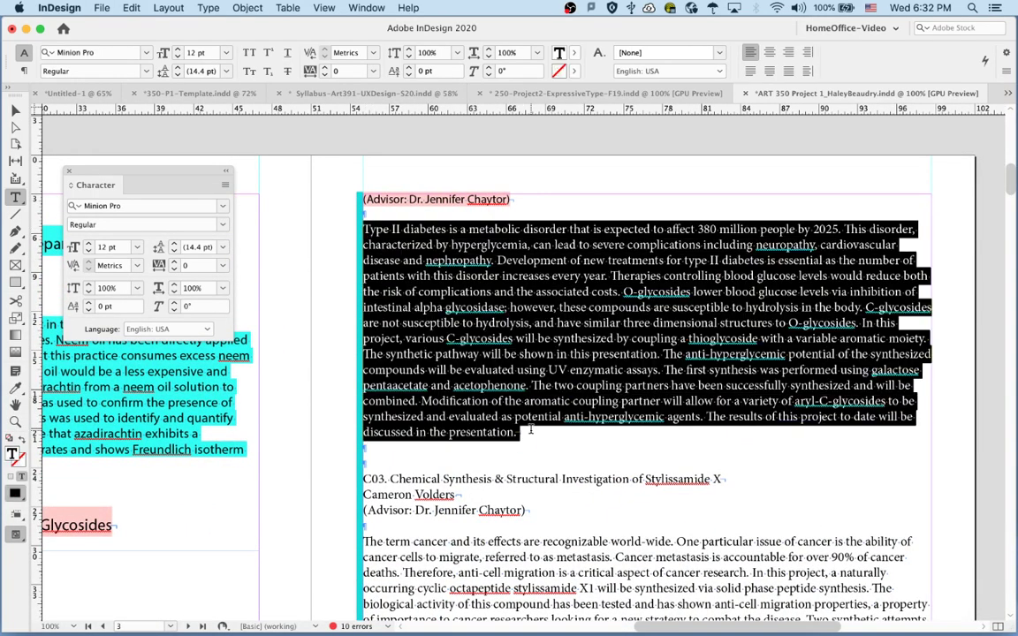
click(187, 267)
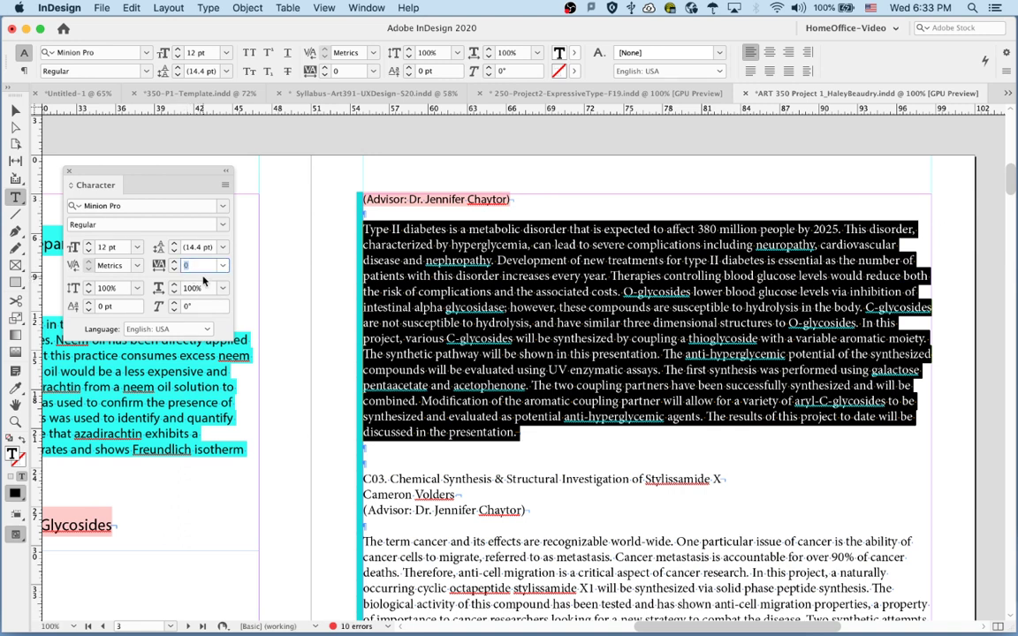
text(10)
key(Return)
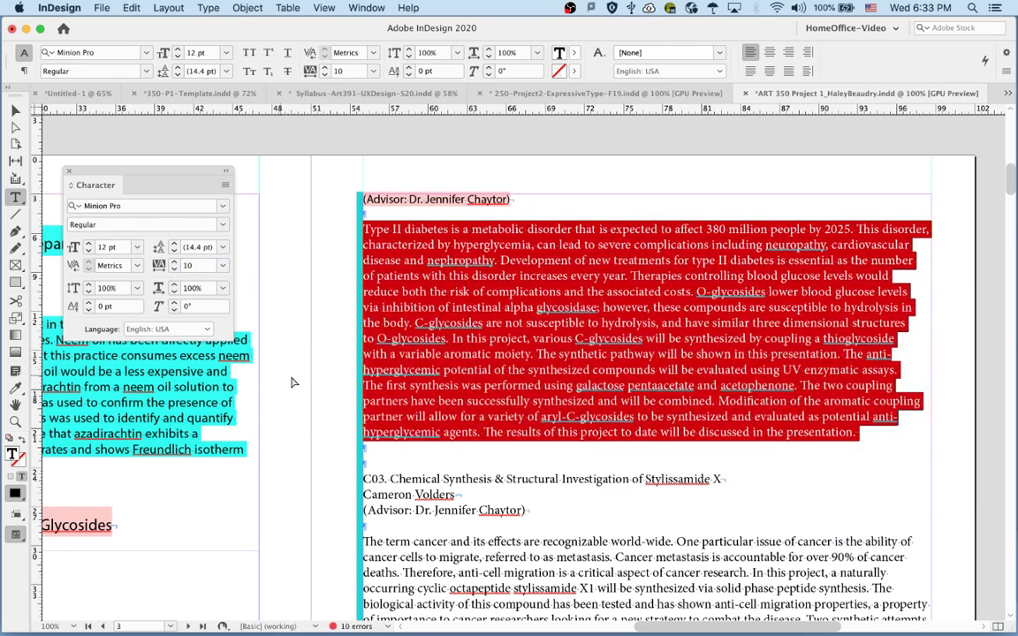
key(Escape)
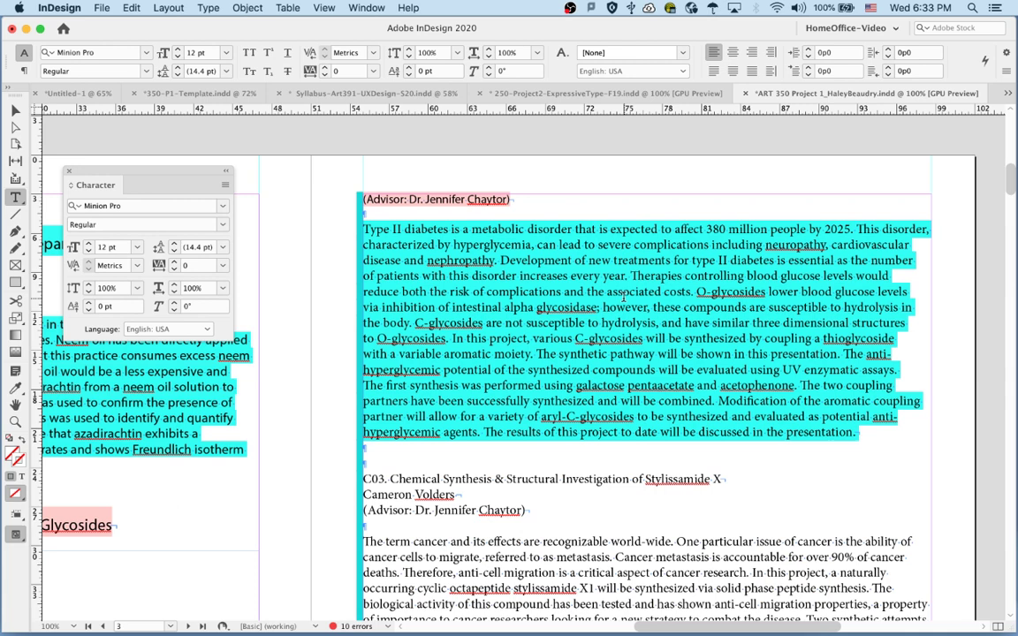
- Switch to Preview and tighten the Type II diabetes paragraph's tracking to -10
key(Escape)
key(w)
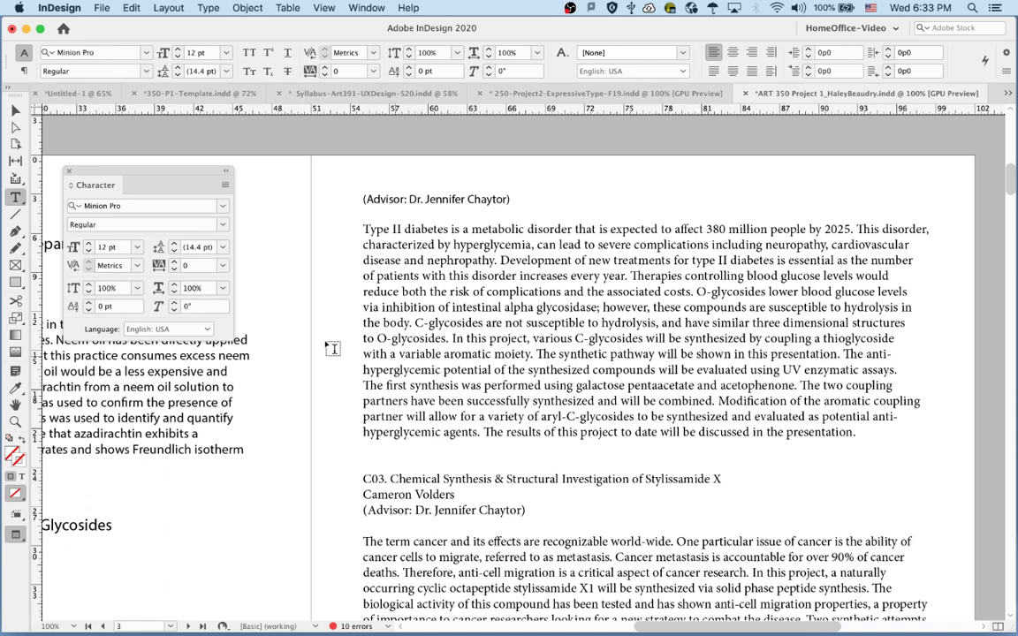
drag(462, 307, 512, 306)
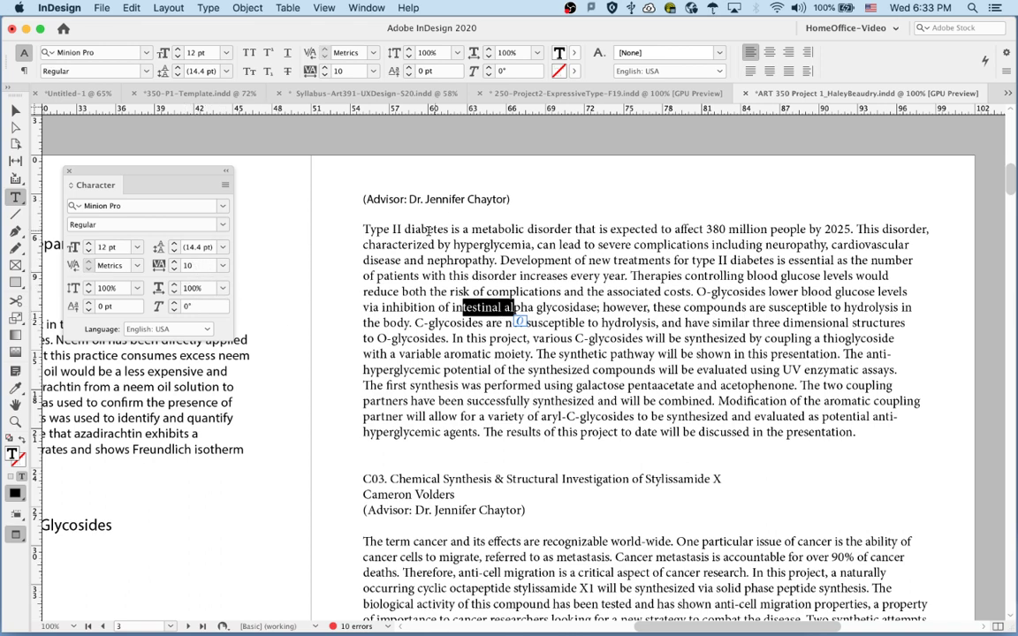
drag(363, 230, 433, 276)
drag(554, 326, 866, 435)
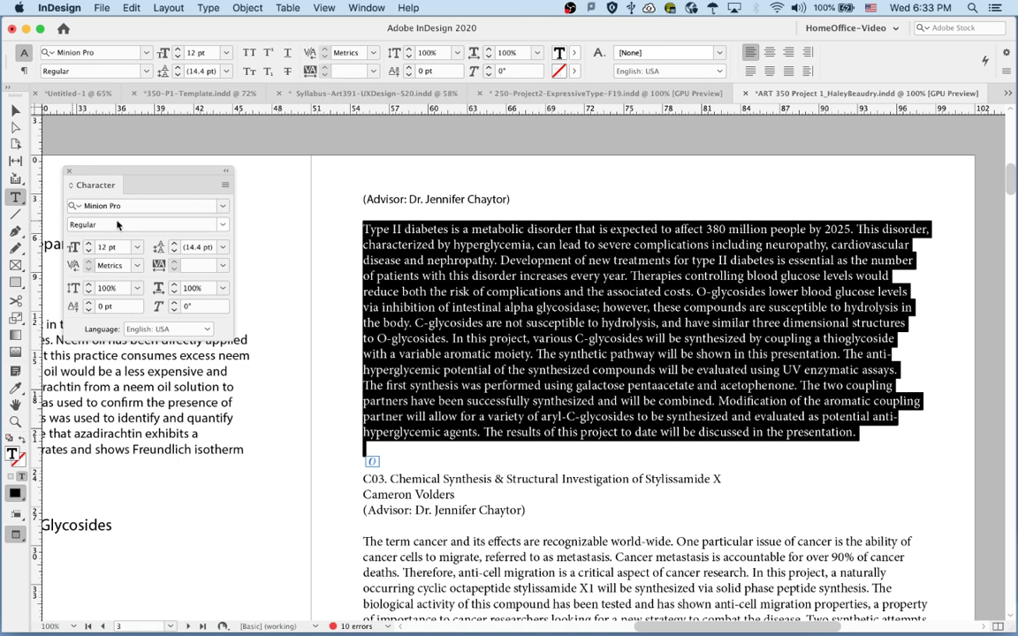
click(183, 265)
text(-)
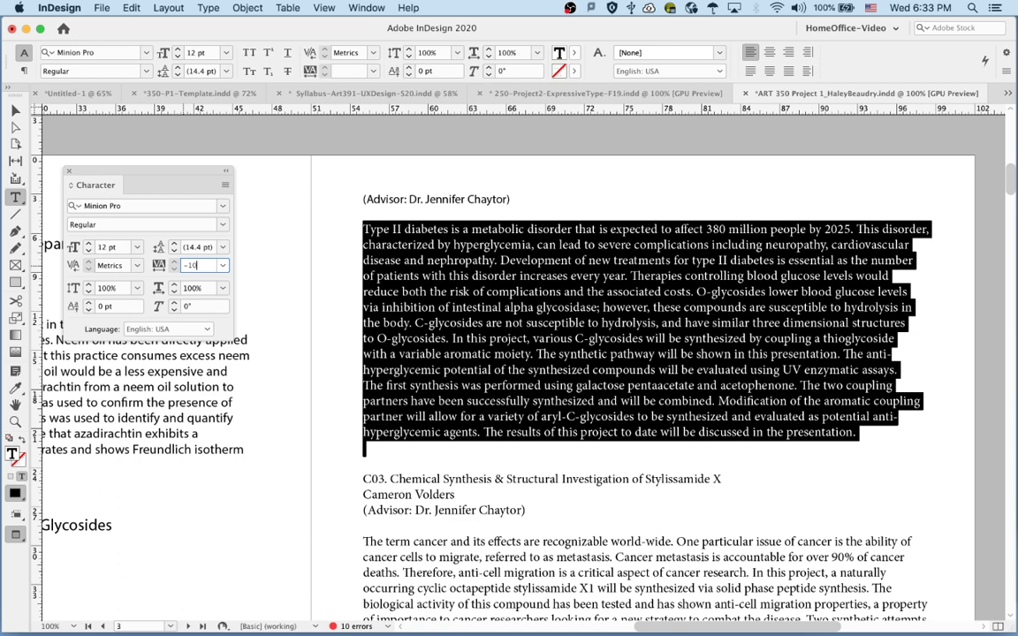
text(10)
key(Return)
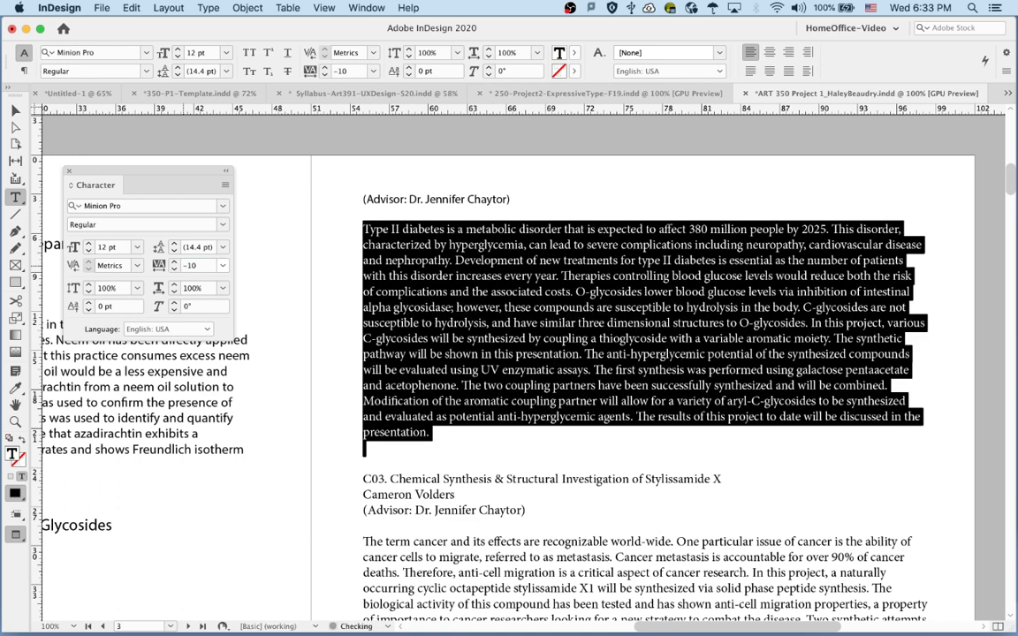
click(349, 275)
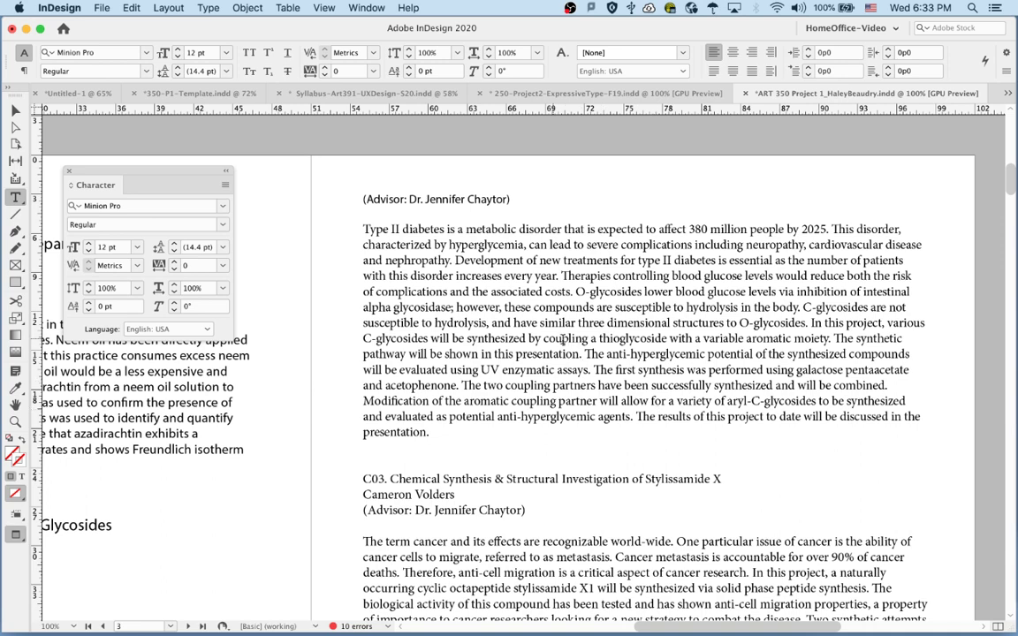
- Reset the paragraph's tracking from -10 to 0 and deselect it
drag(429, 432, 363, 229)
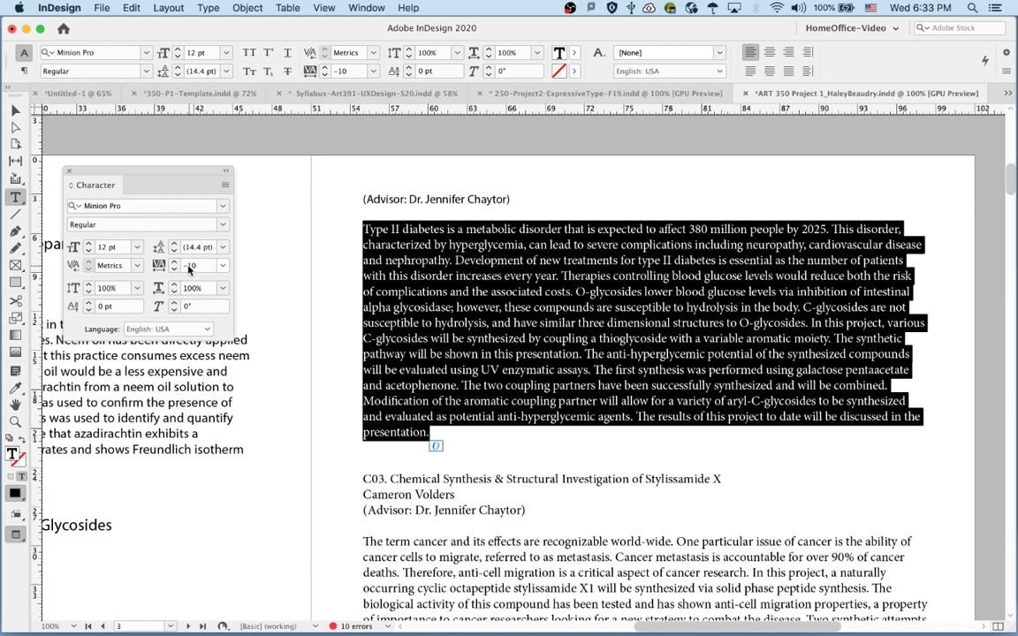
click(156, 265)
text(0)
key(Return)
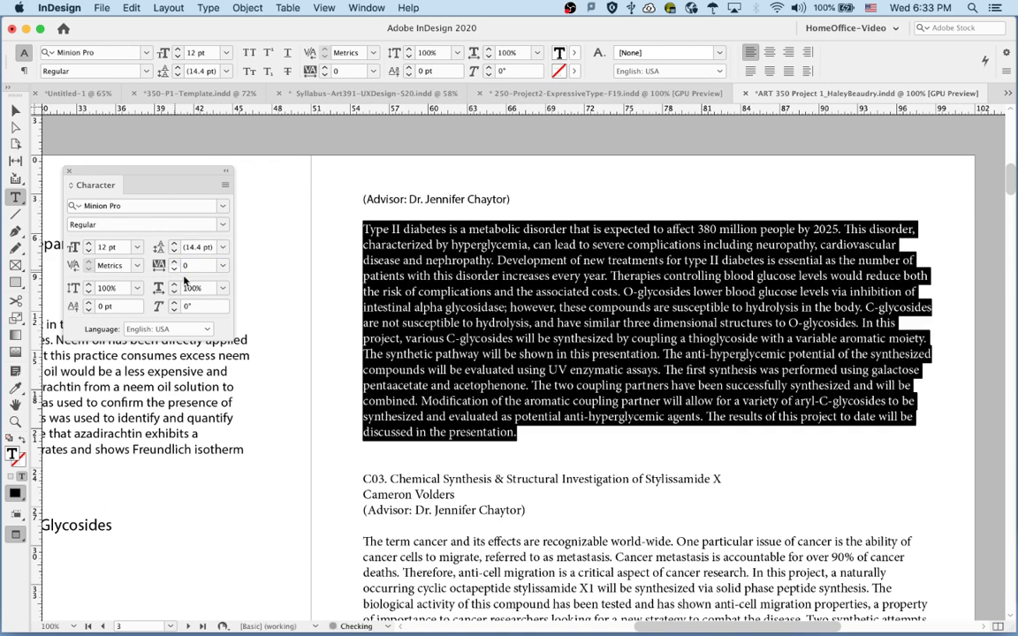
click(314, 374)
- Return to Normal view and select the C02 heading and author line on the left page
key(w)
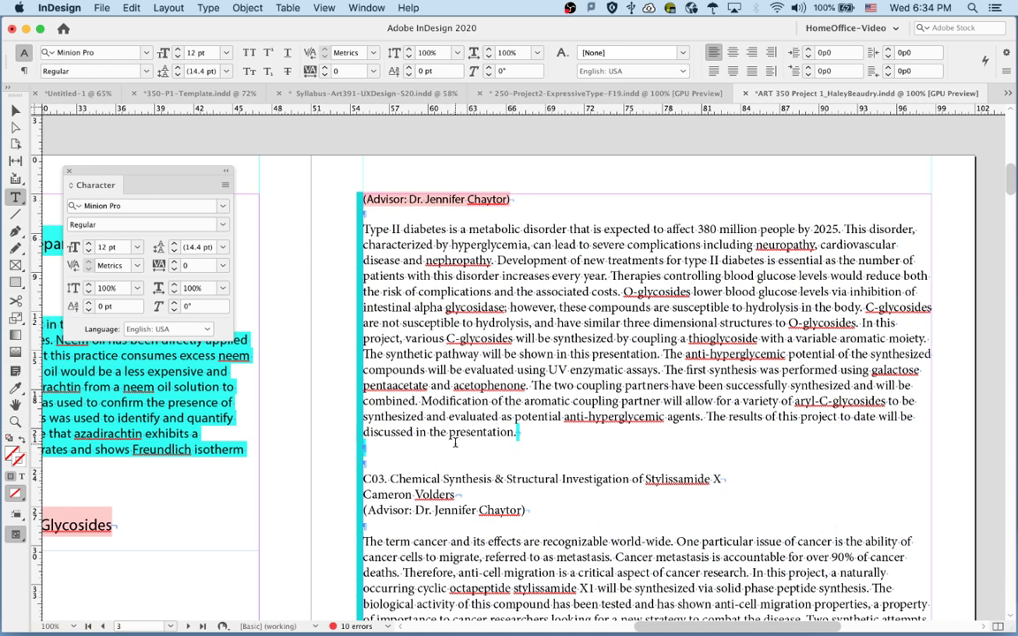
scroll(319, 265, left, 5)
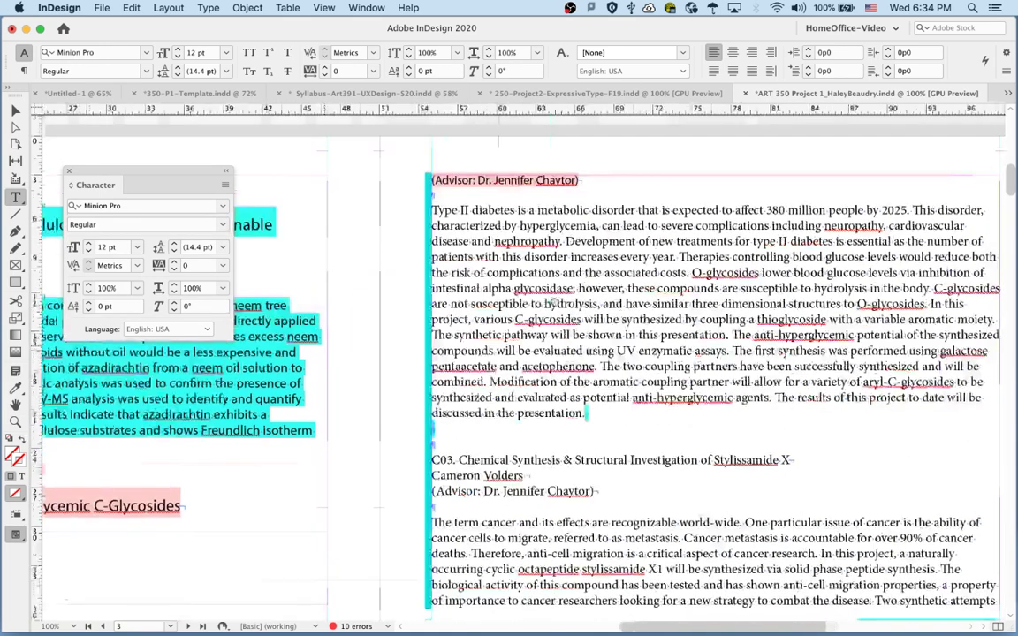
scroll(430, 333, left, 8)
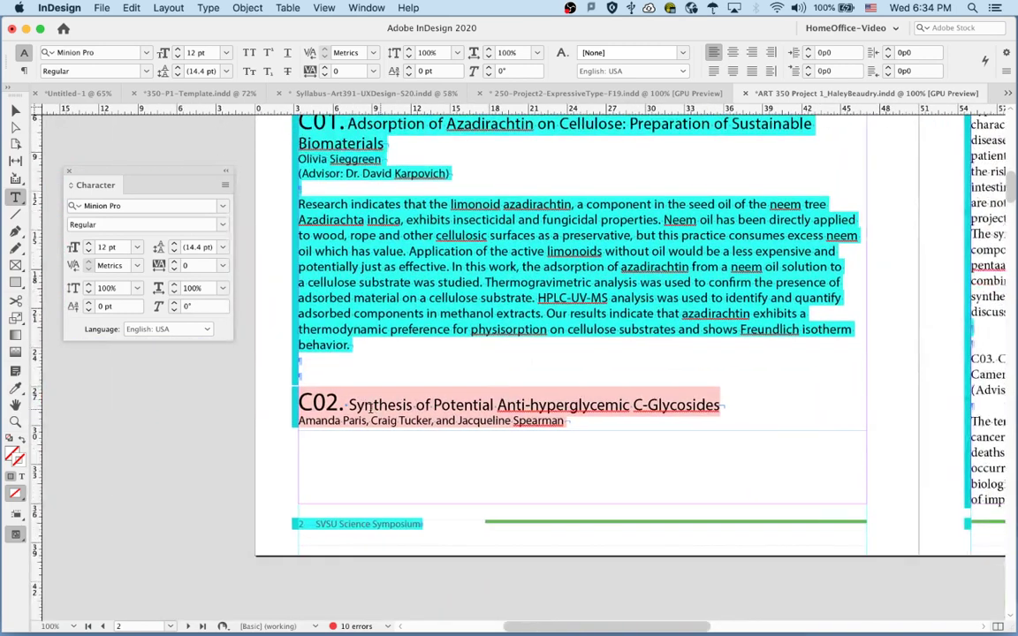
drag(306, 404, 517, 432)
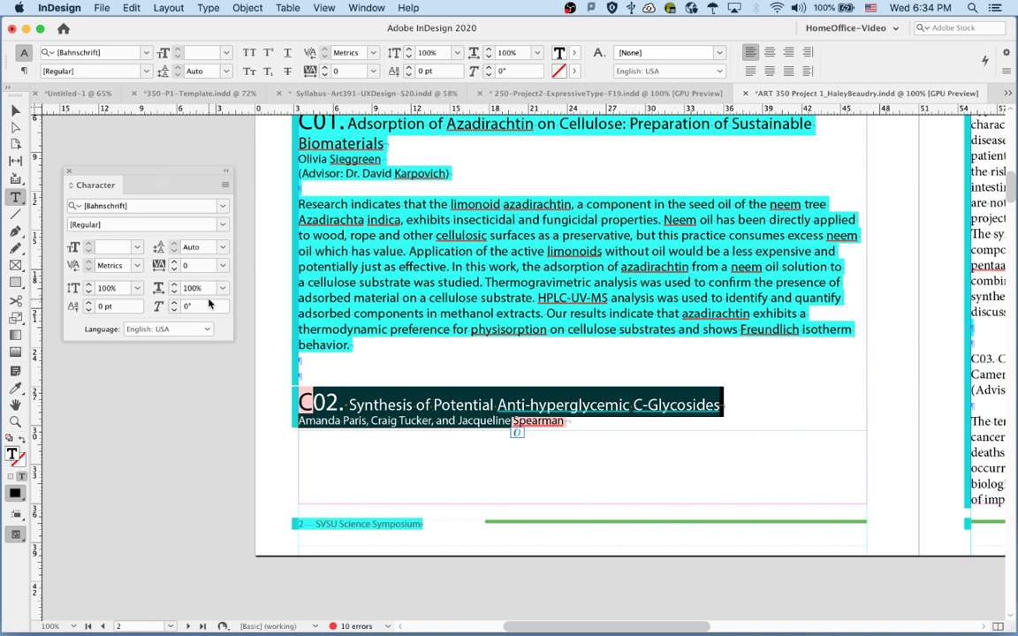
- Put the cursor in the Type II diabetes text and dock the Paragraph panel beside it
click(274, 475)
scroll(538, 416, right, 1)
scroll(535, 421, right, 8)
scroll(534, 421, up, 3)
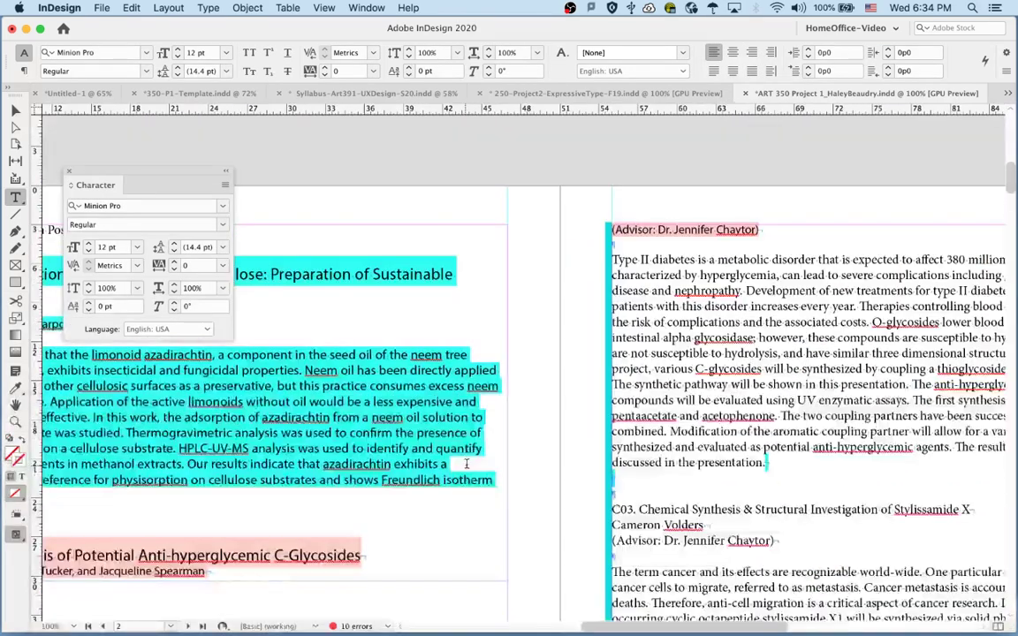
scroll(476, 464, left, 3)
scroll(476, 464, down, 1)
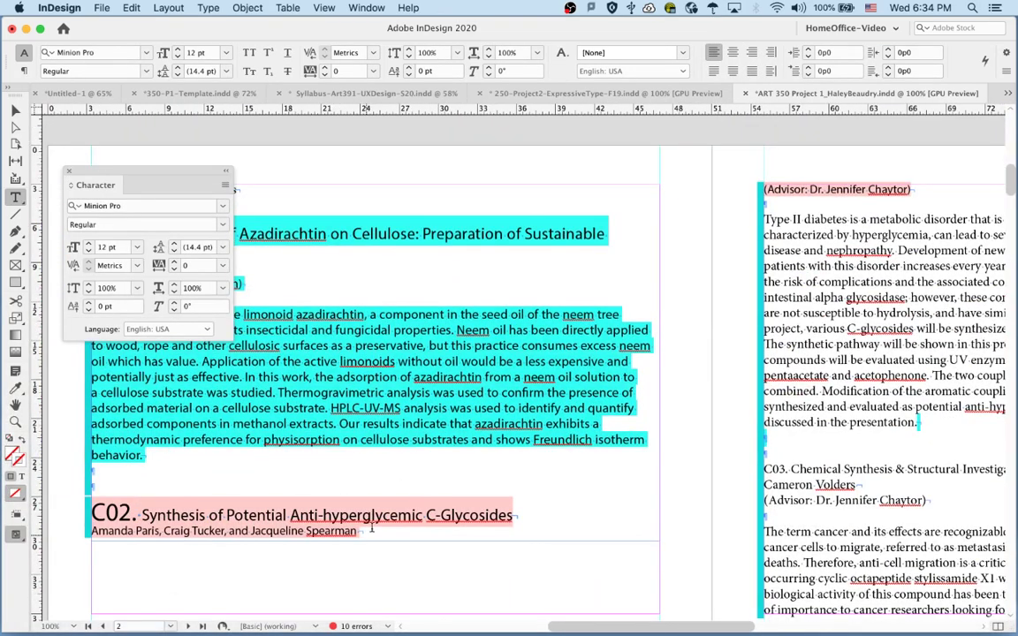
scroll(472, 510, right, 10)
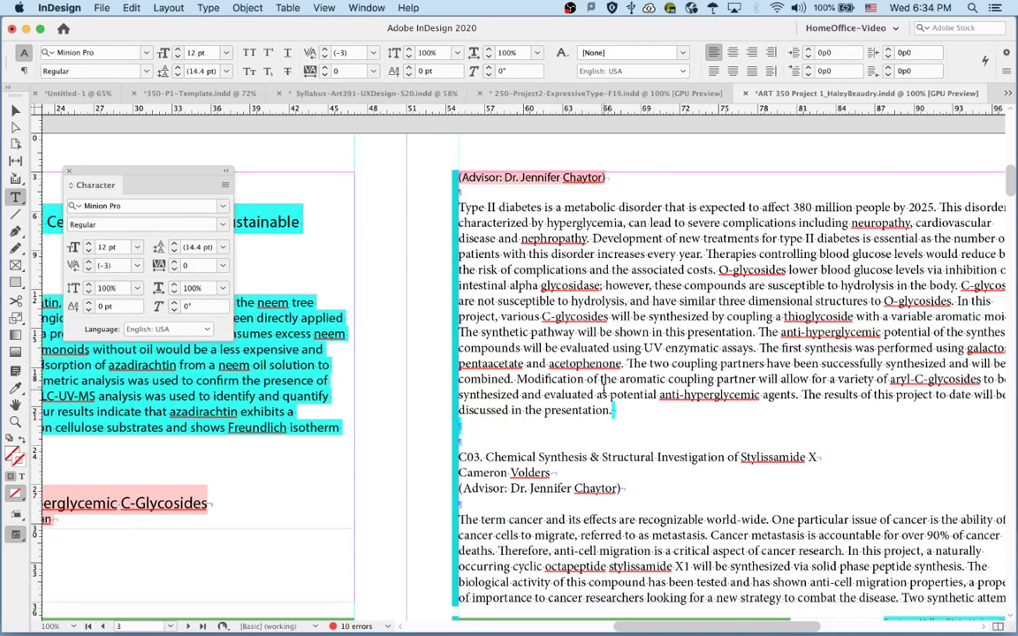
click(542, 353)
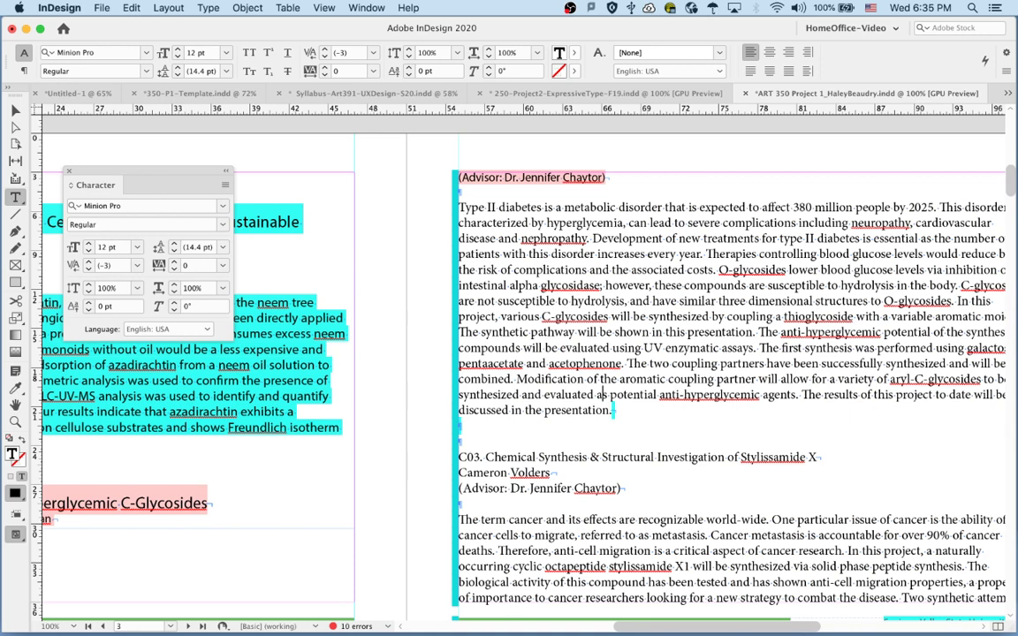
key(super+alt+t)
drag(836, 157, 327, 156)
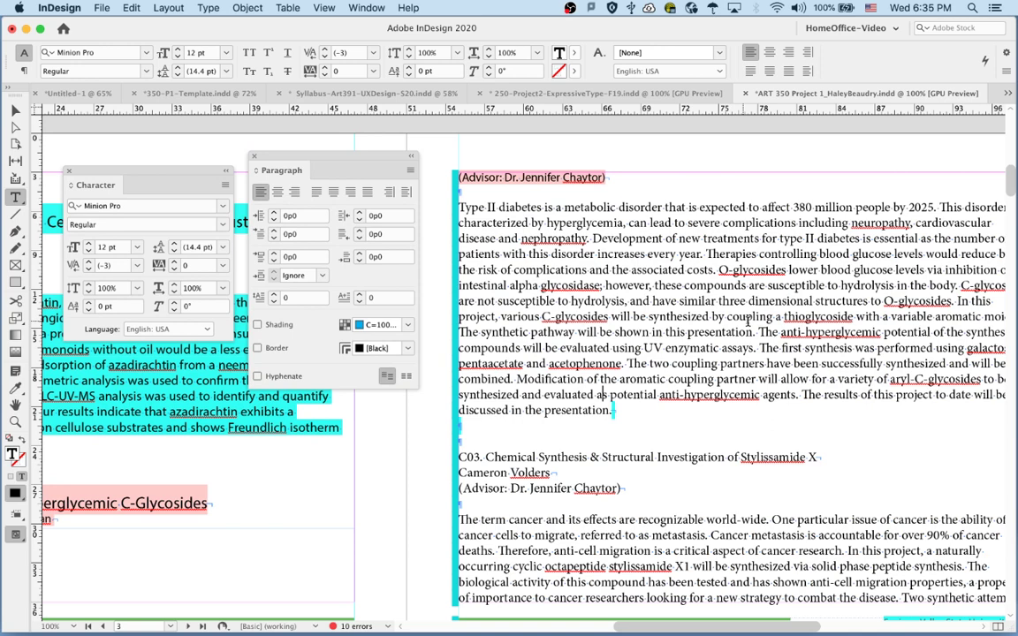
- Enable Hyphenate for the Type II diabetes paragraph and deselect to view the hyphenated lines
drag(614, 410, 456, 208)
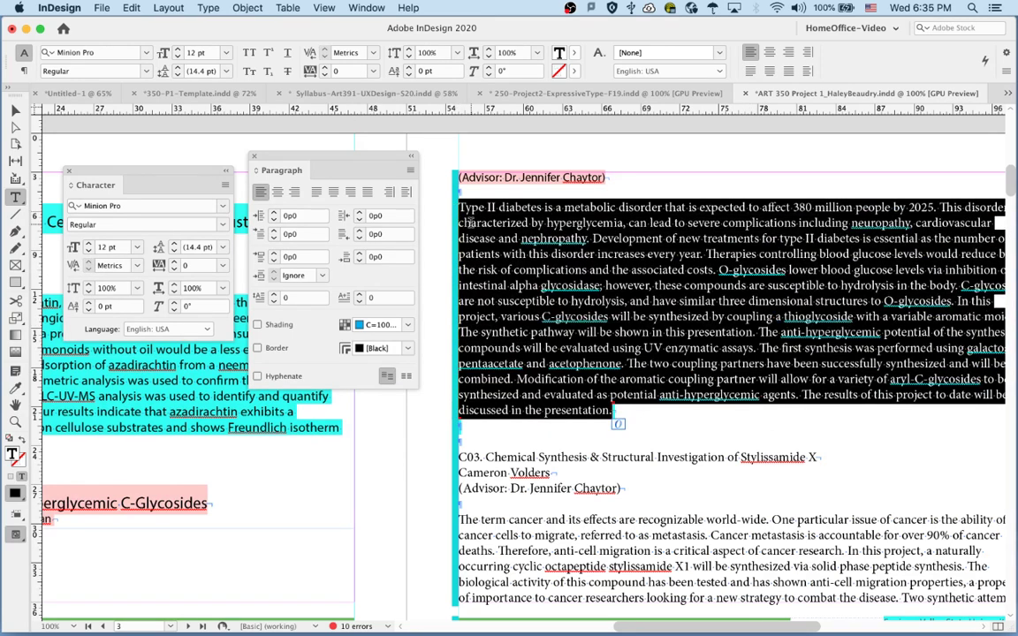
click(257, 377)
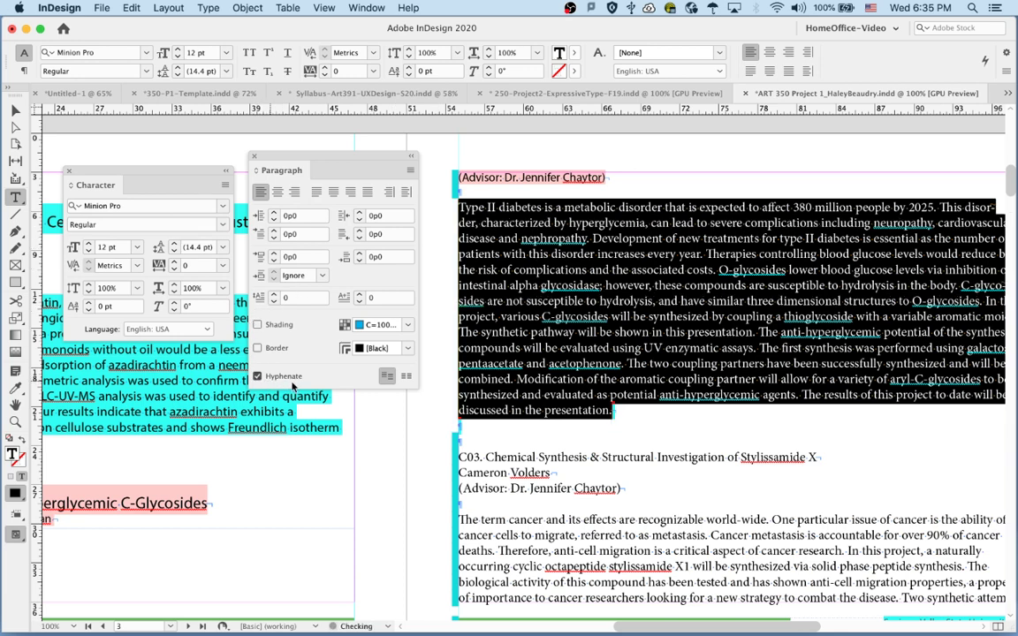
click(431, 466)
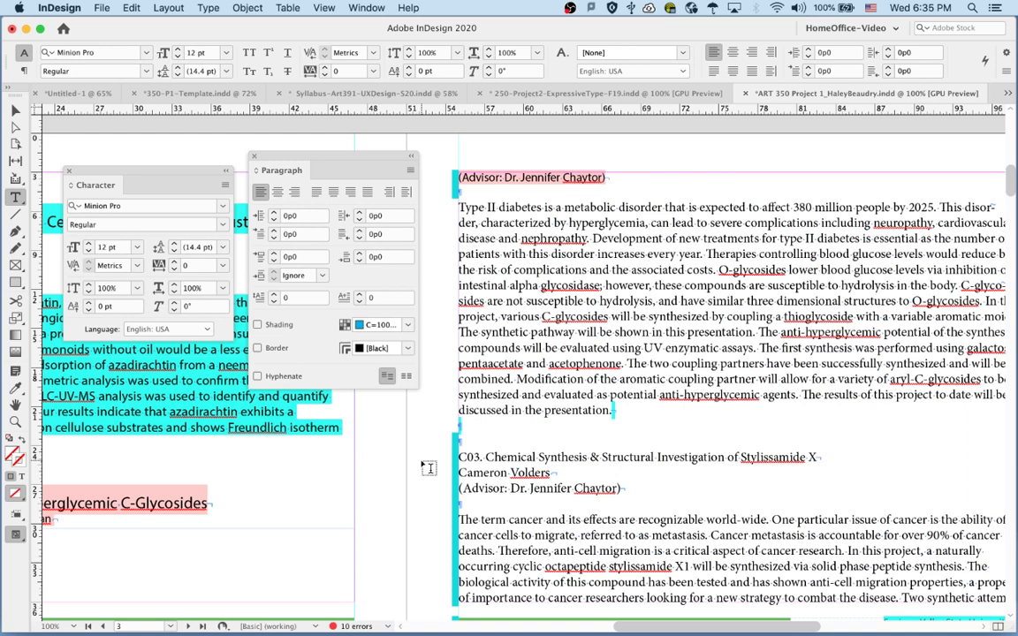
drag(583, 394, 518, 379)
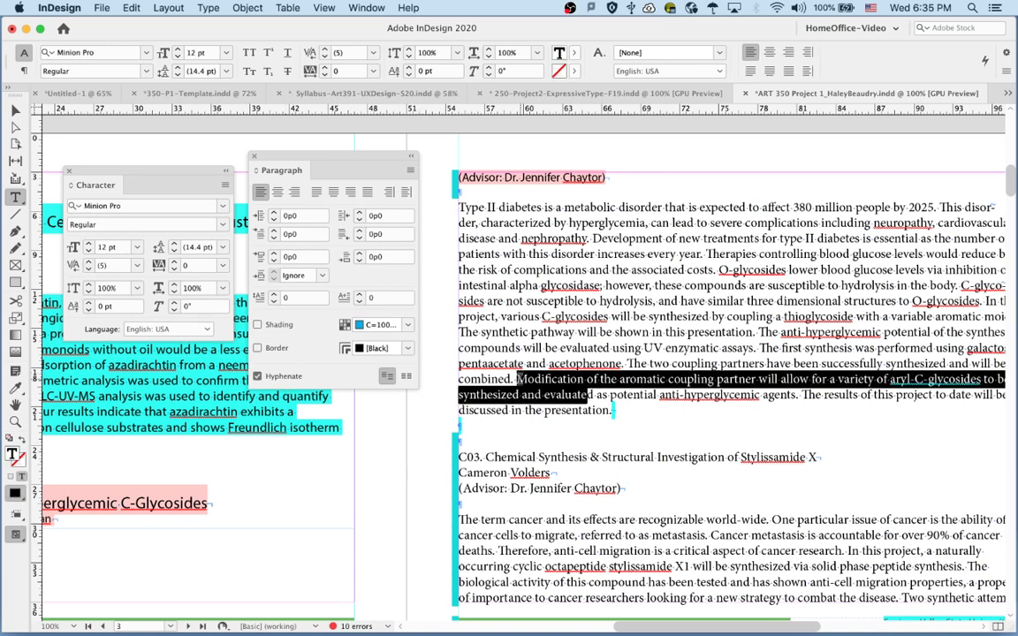
click(613, 411)
scroll(656, 448, right, 5)
scroll(441, 483, right, 1)
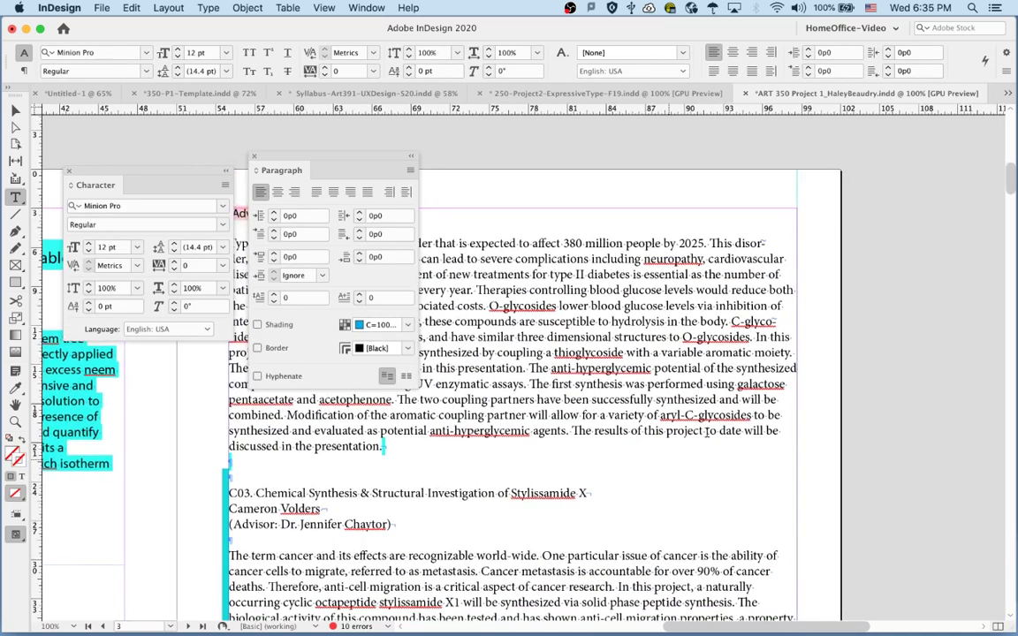
- Switch to Preview, select the Type II diabetes paragraph and uncheck Hyphenate
key(w)
click(762, 244)
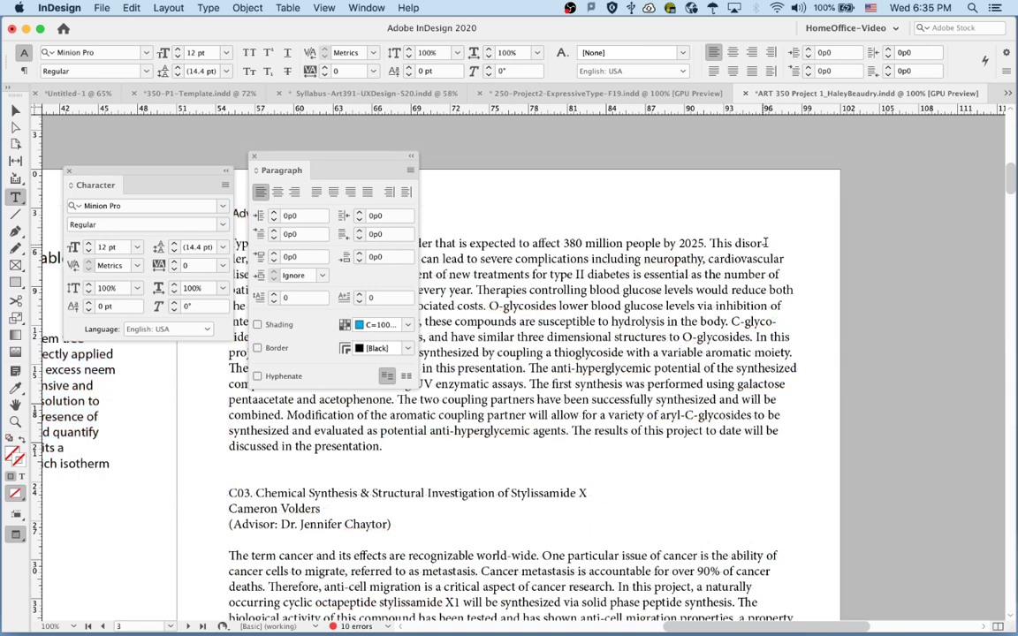
key(BackSpace)
drag(382, 446, 225, 237)
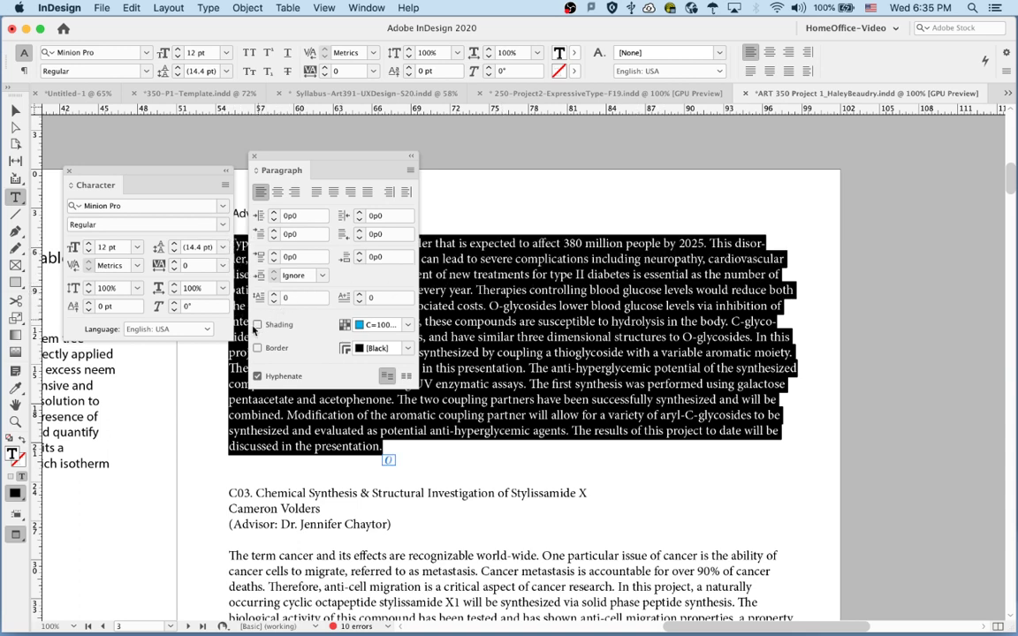
click(259, 377)
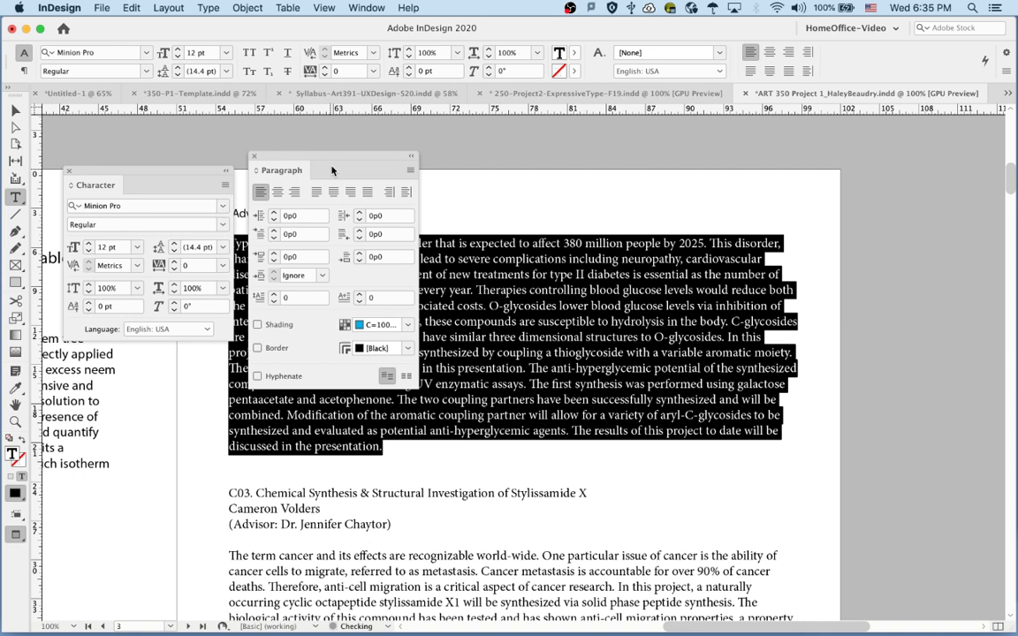
- Toggle hyphenation back on with Cmd+Option+Shift+H, then off again to compare
drag(335, 160, 931, 229)
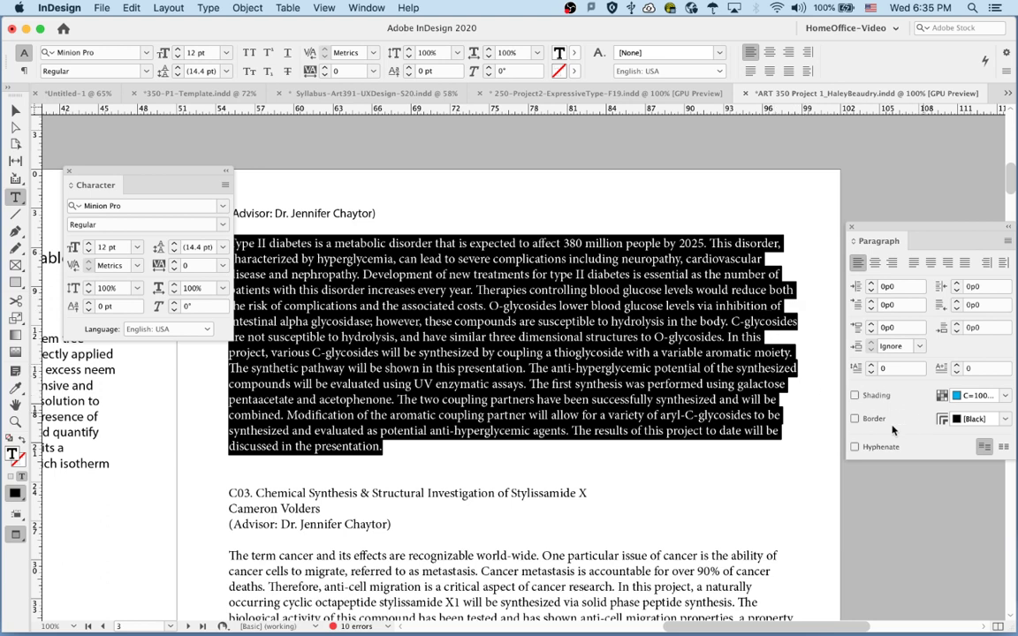
key(super+alt+shift+h)
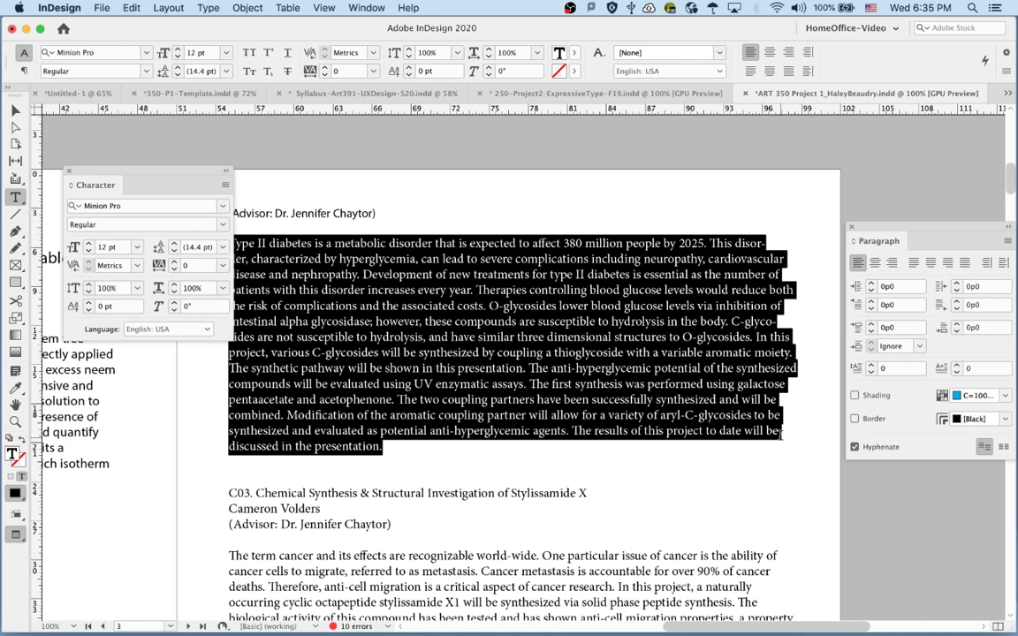
drag(156, 176, 140, 153)
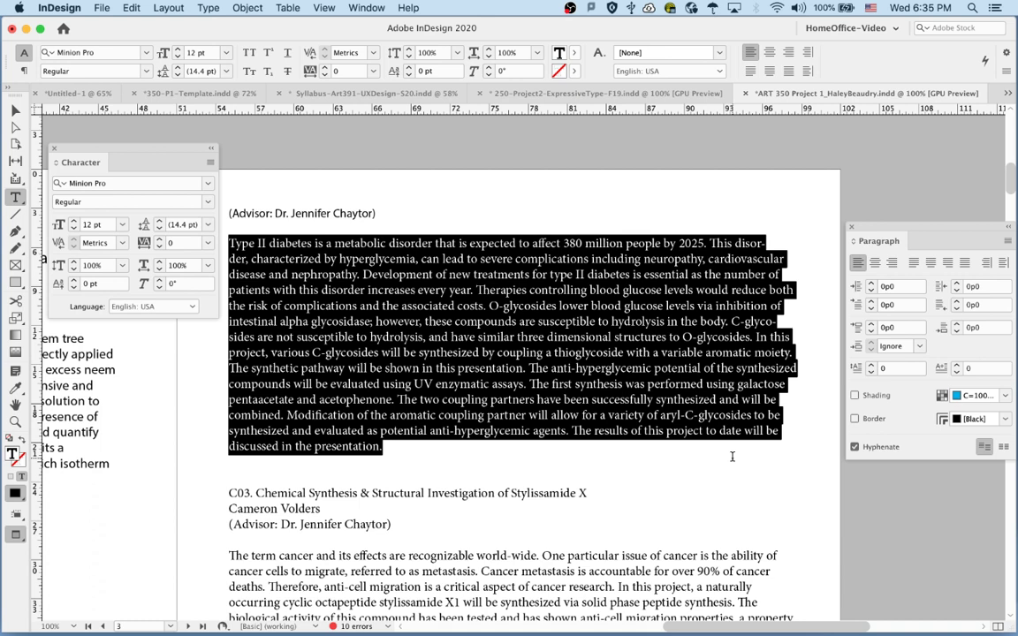
click(854, 448)
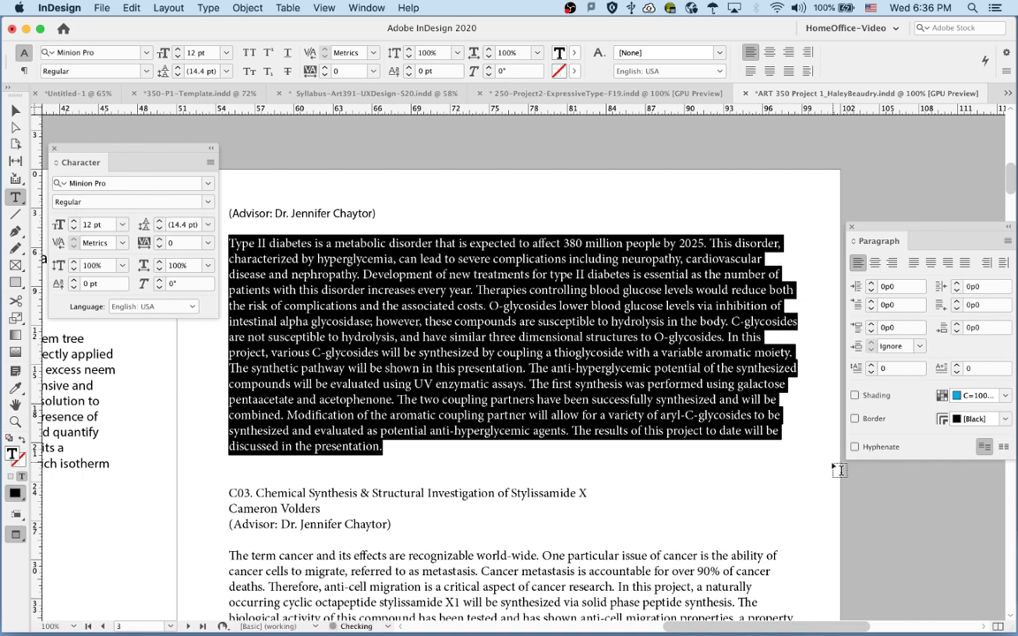
click(659, 479)
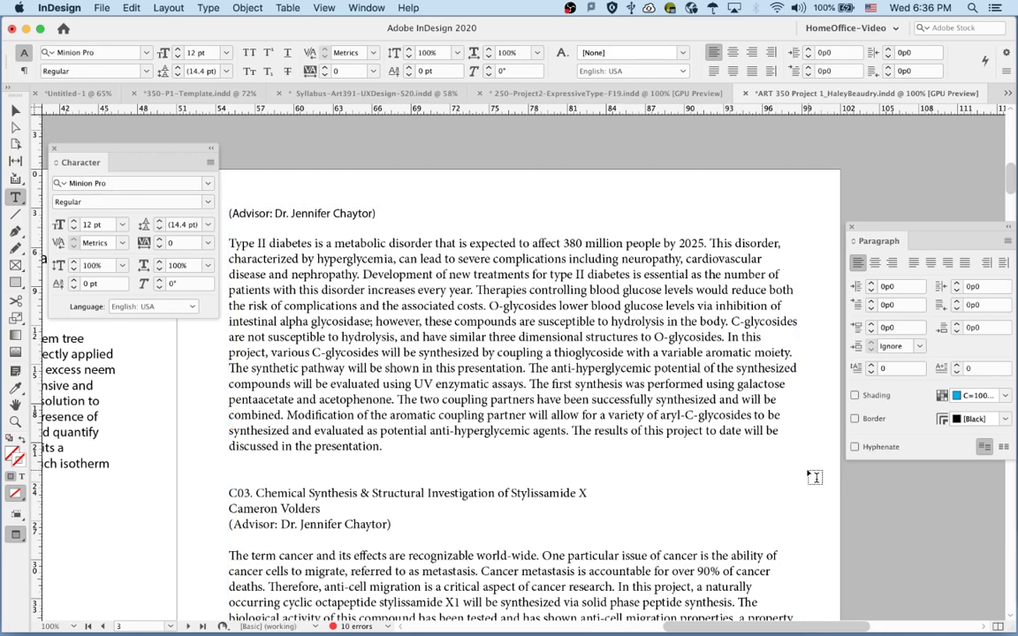
- Switch back to Normal view with W and review the cyan and pink composition highlights on the poster text
key(w)
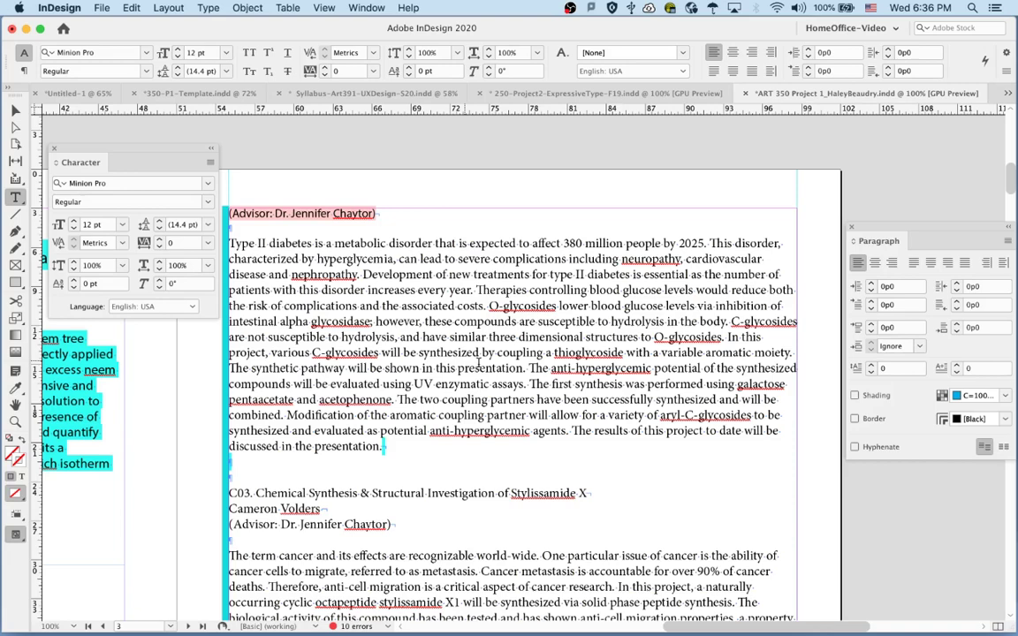
scroll(462, 358, up, 2)
scroll(461, 357, left, 4)
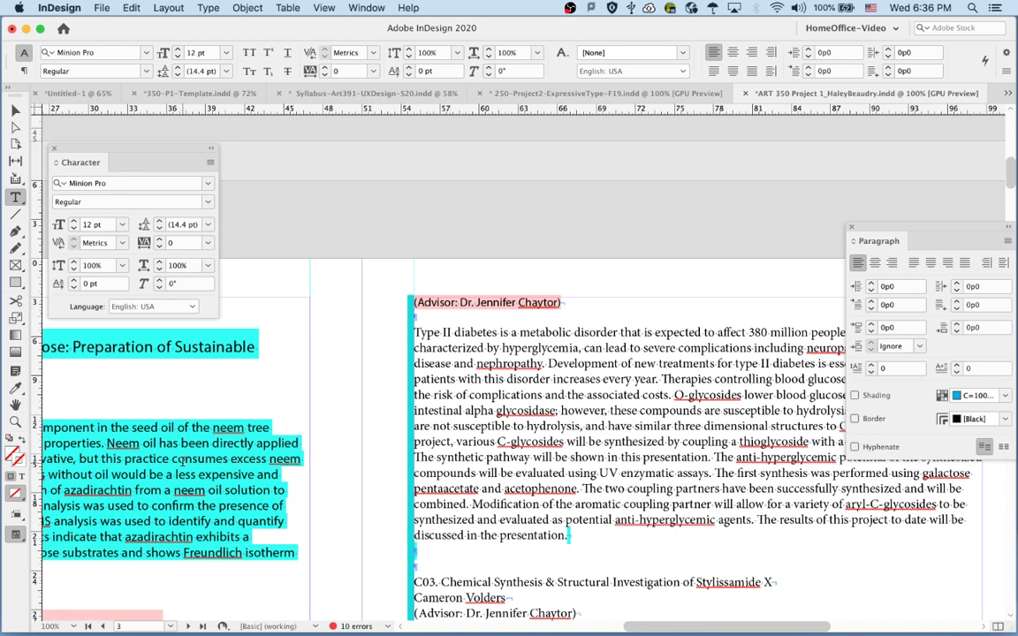
click(396, 302)
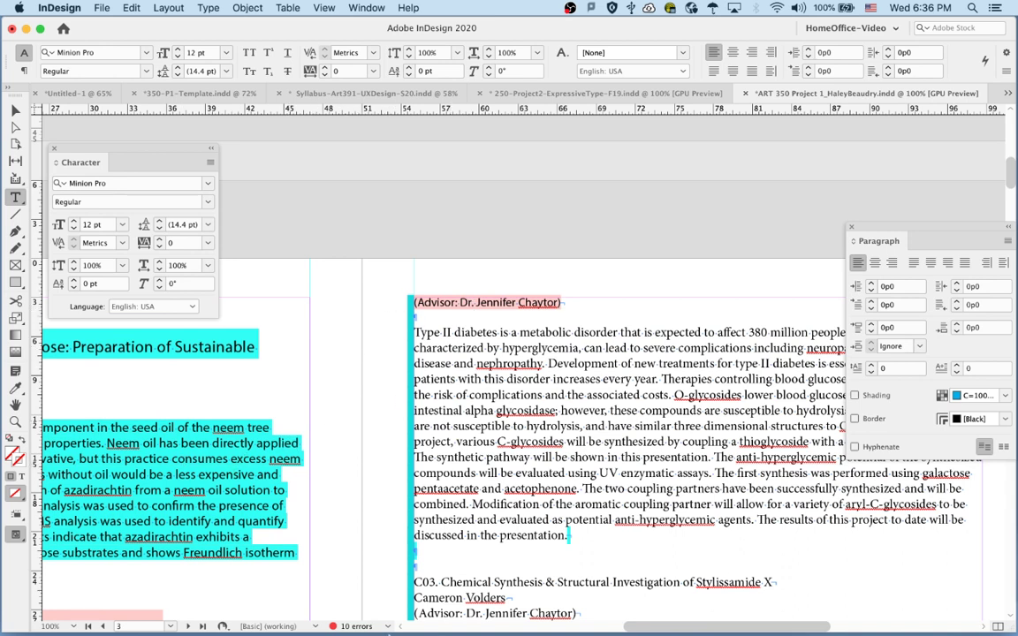